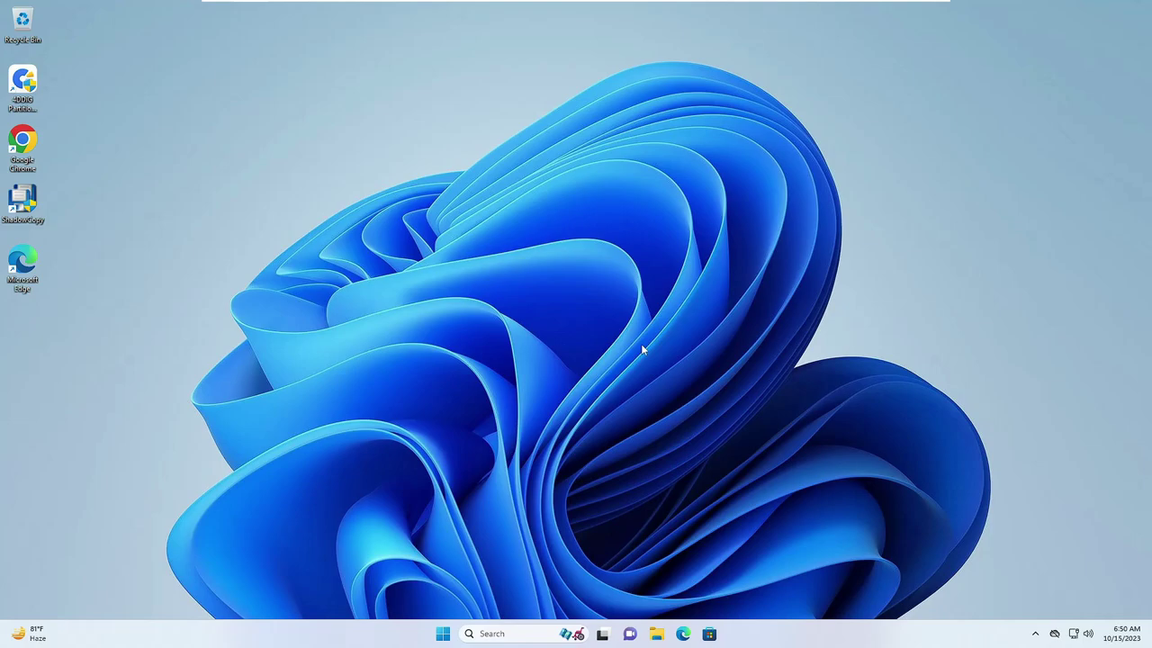
# - Open the classic Sound dialog through More sound settings in the Windows system sound settings and bring it into view
pyautogui.rightClick(443, 637)
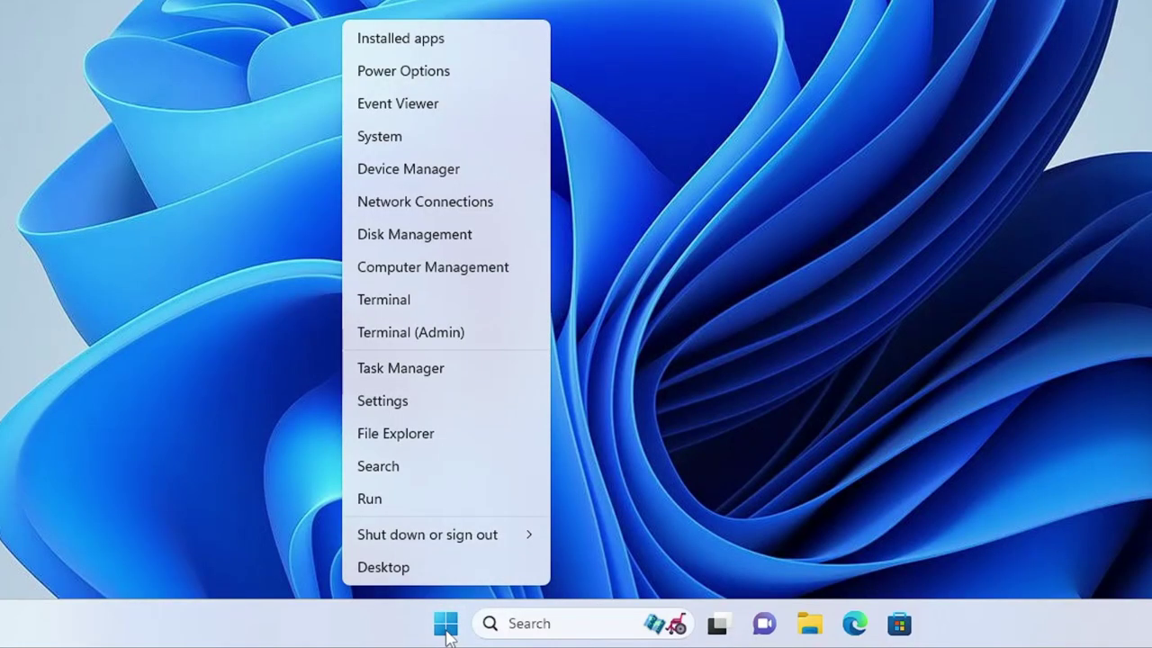
pyautogui.click(392, 405)
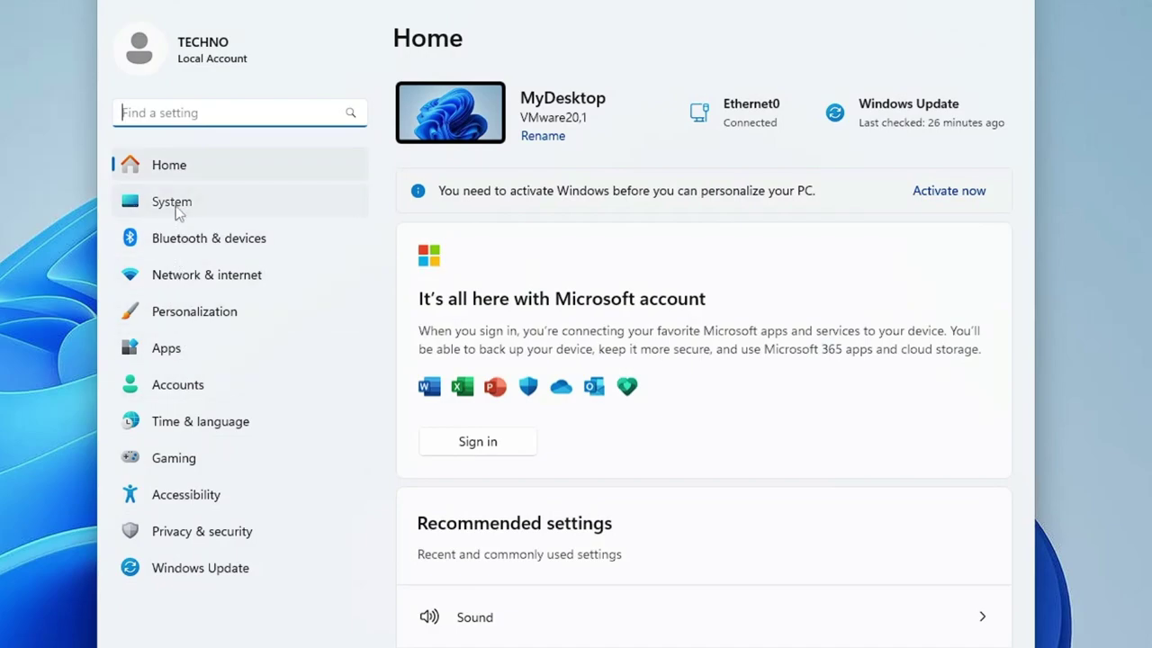
pyautogui.click(177, 212)
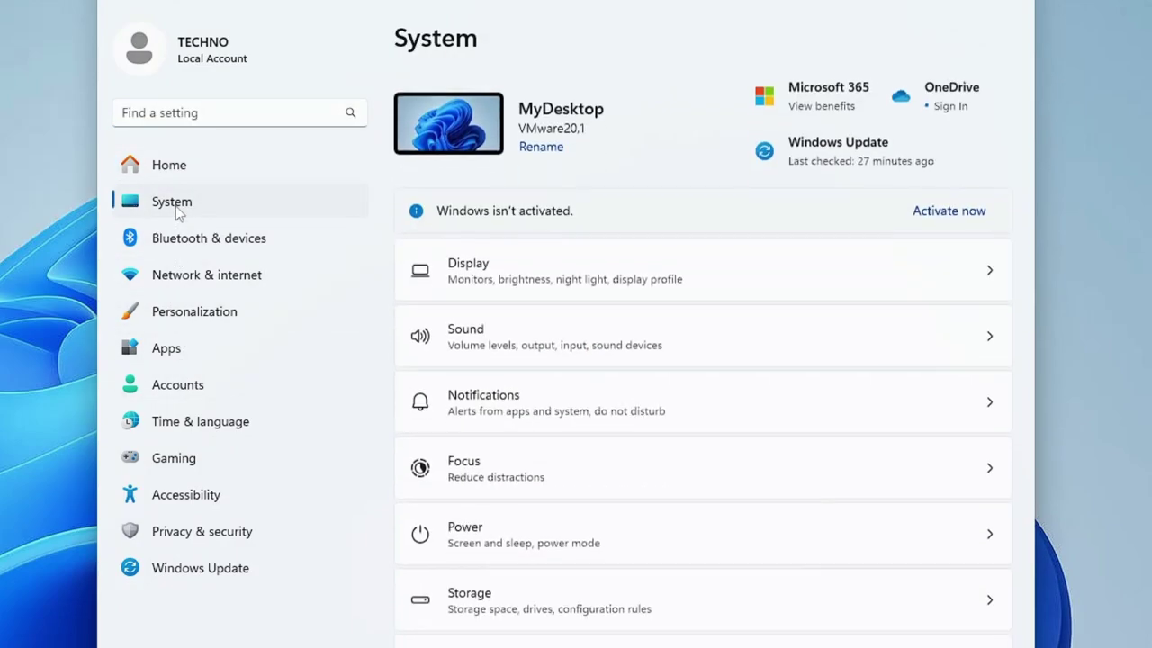
pyautogui.click(481, 333)
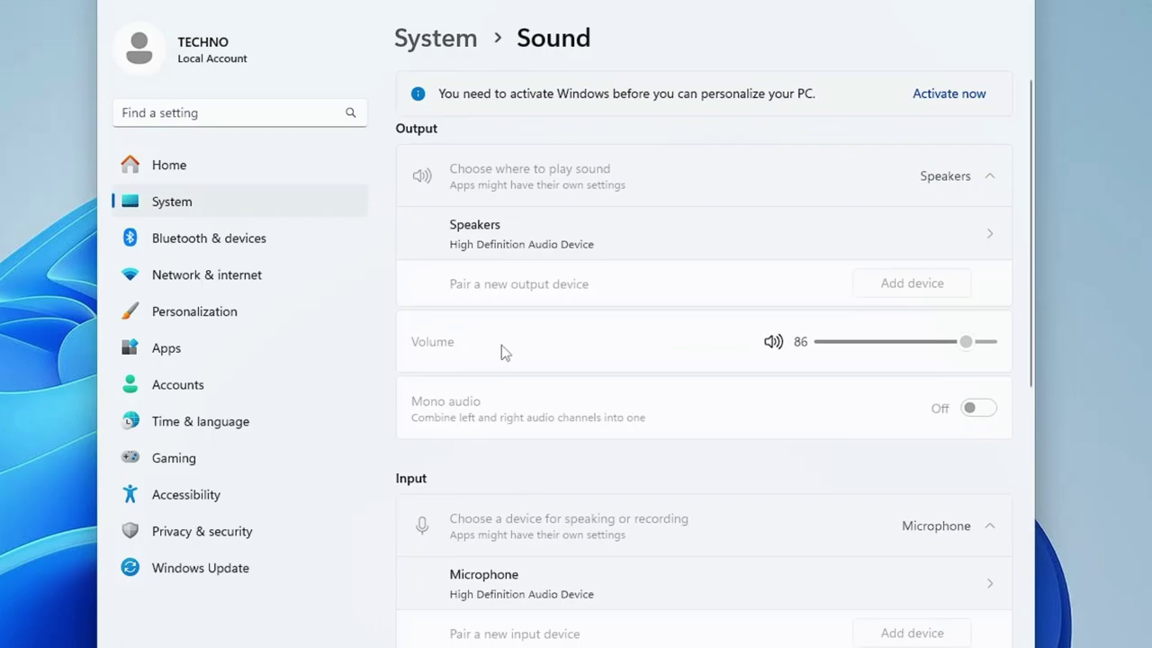
pyautogui.scroll(-5, 502, 351)
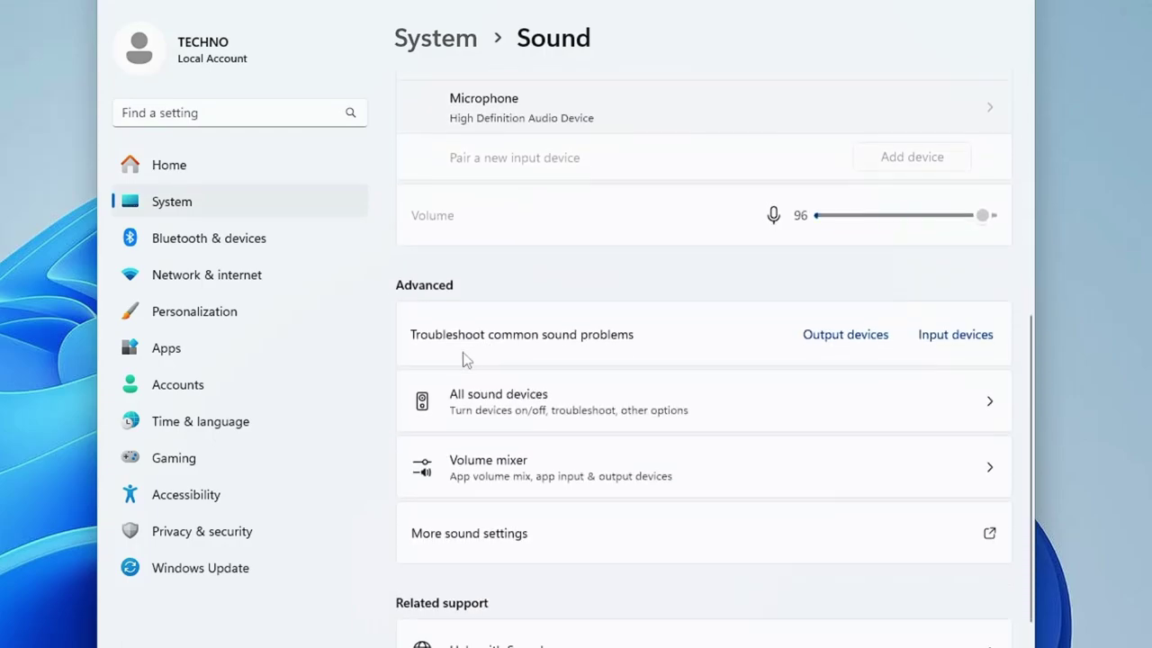
pyautogui.click(493, 538)
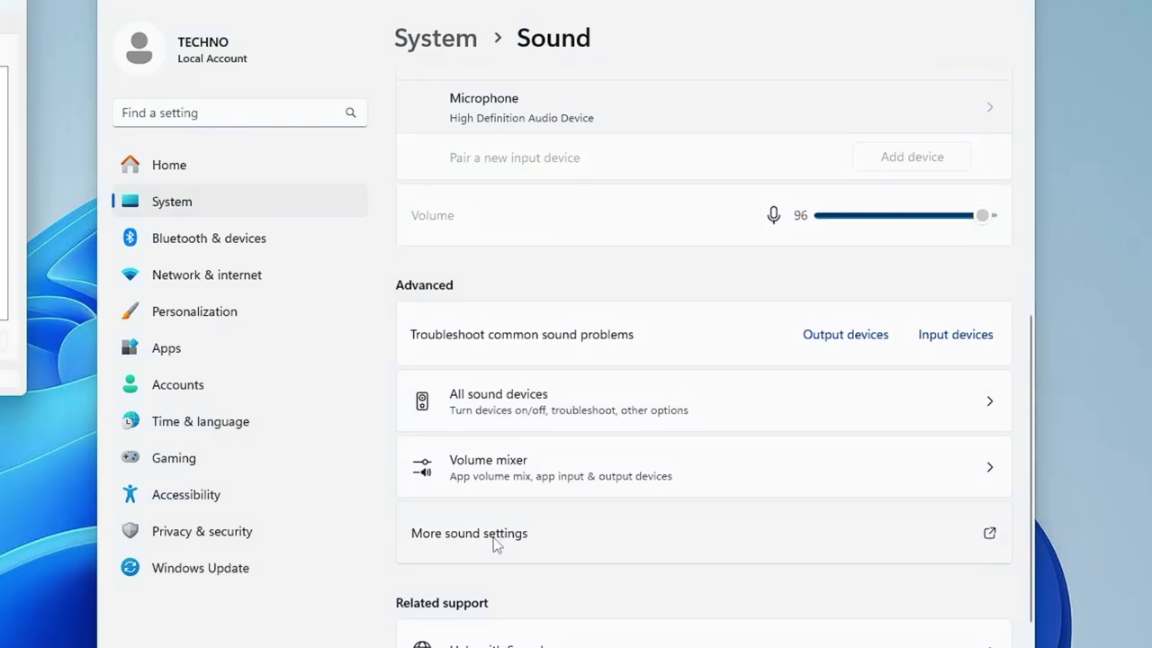
pyautogui.moveTo(2, 2); pyautogui.dragTo(512, 165)
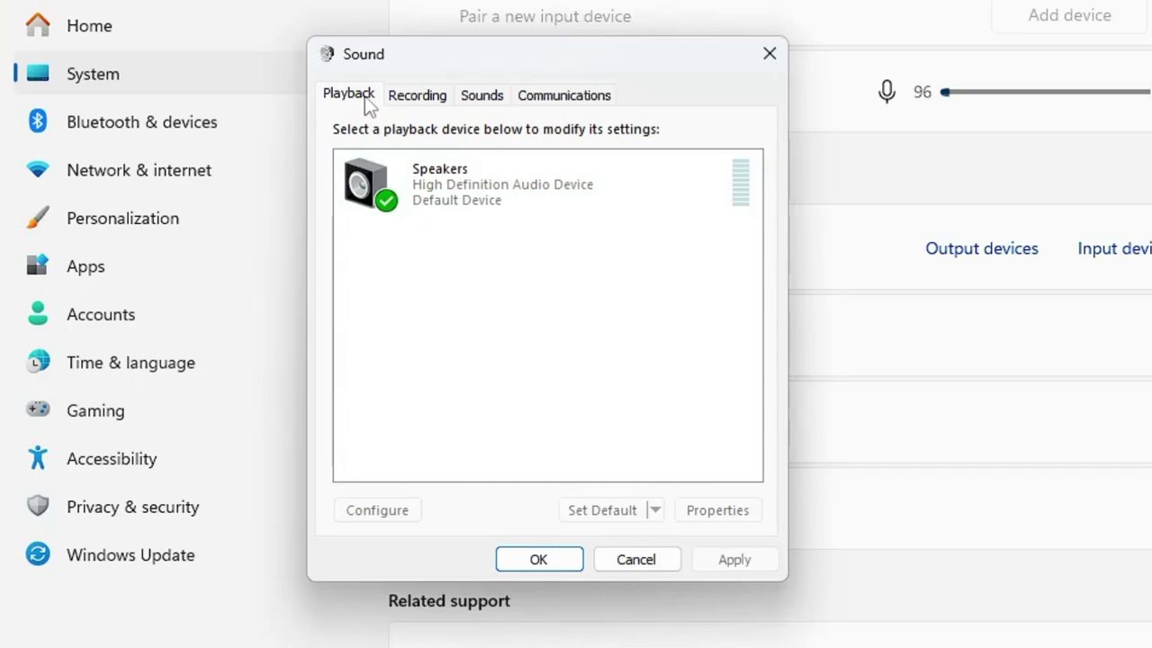
# - Open the properties of the Speakers playback device and raise its output level to 90
pyautogui.rightClick(447, 176)
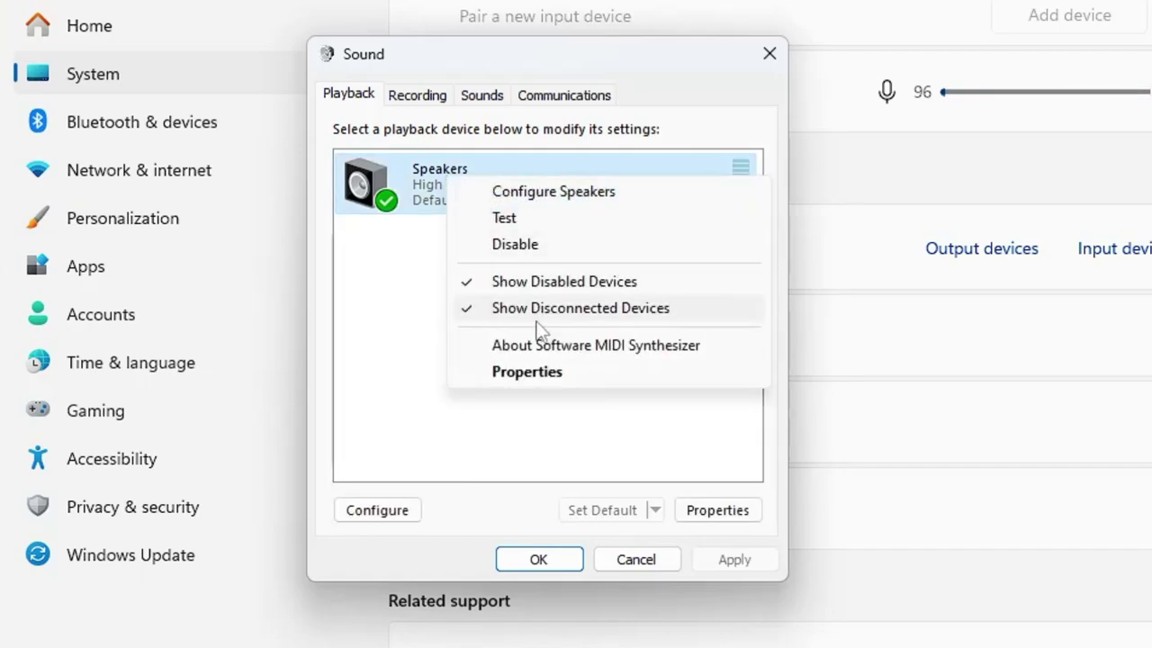
pyautogui.click(547, 376)
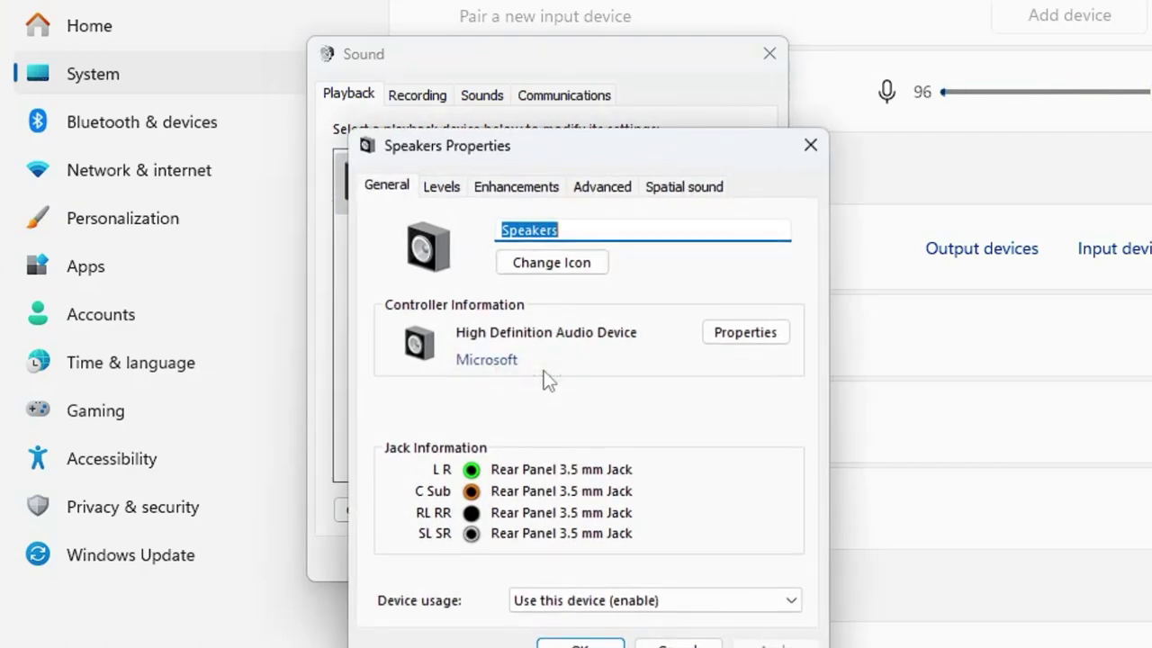
pyautogui.moveTo(518, 153); pyautogui.dragTo(505, 97)
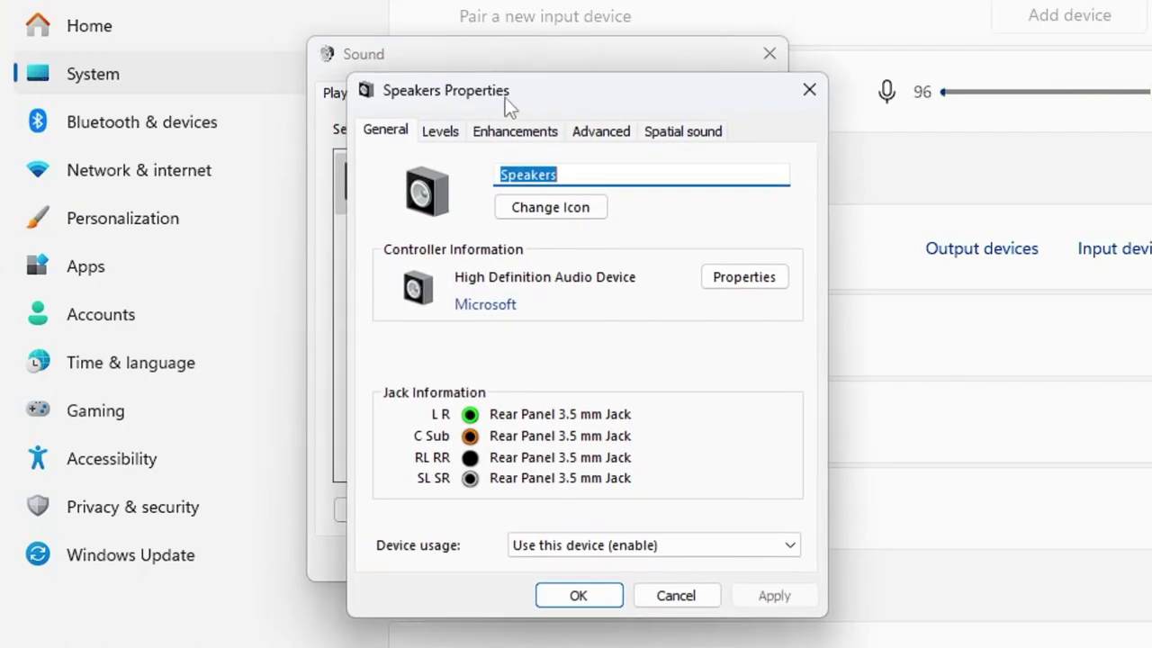
pyautogui.click(440, 140)
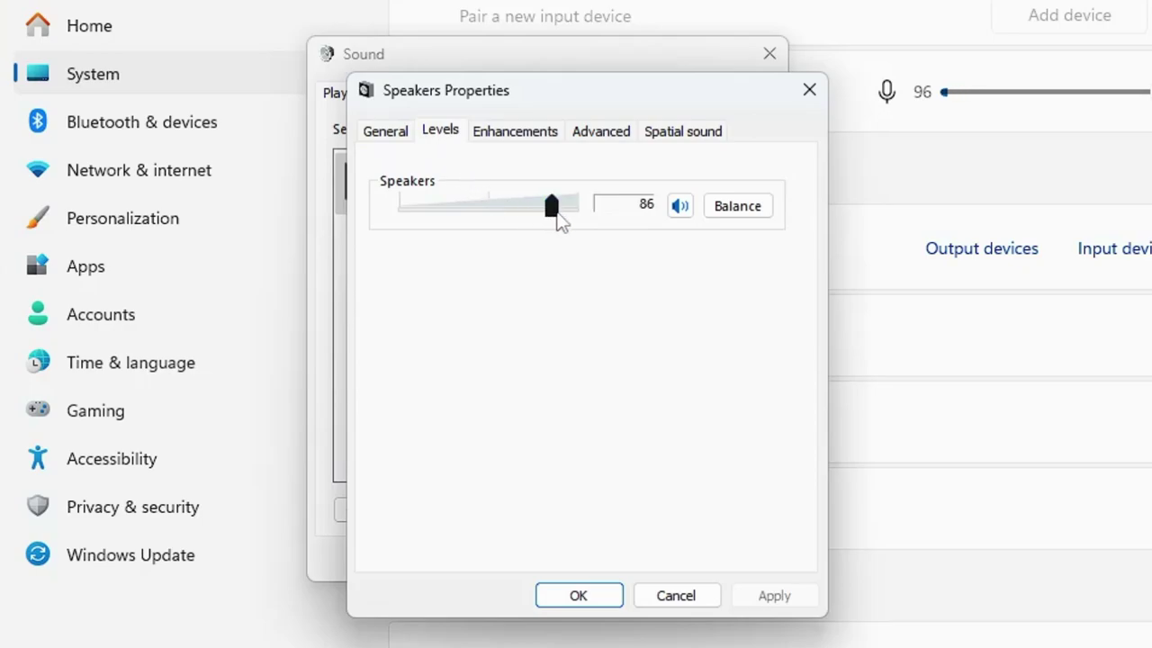
pyautogui.moveTo(554, 215); pyautogui.dragTo(567, 217)
# - Disable all audio enhancements for the Speakers and apply the change
pyautogui.click(512, 138)
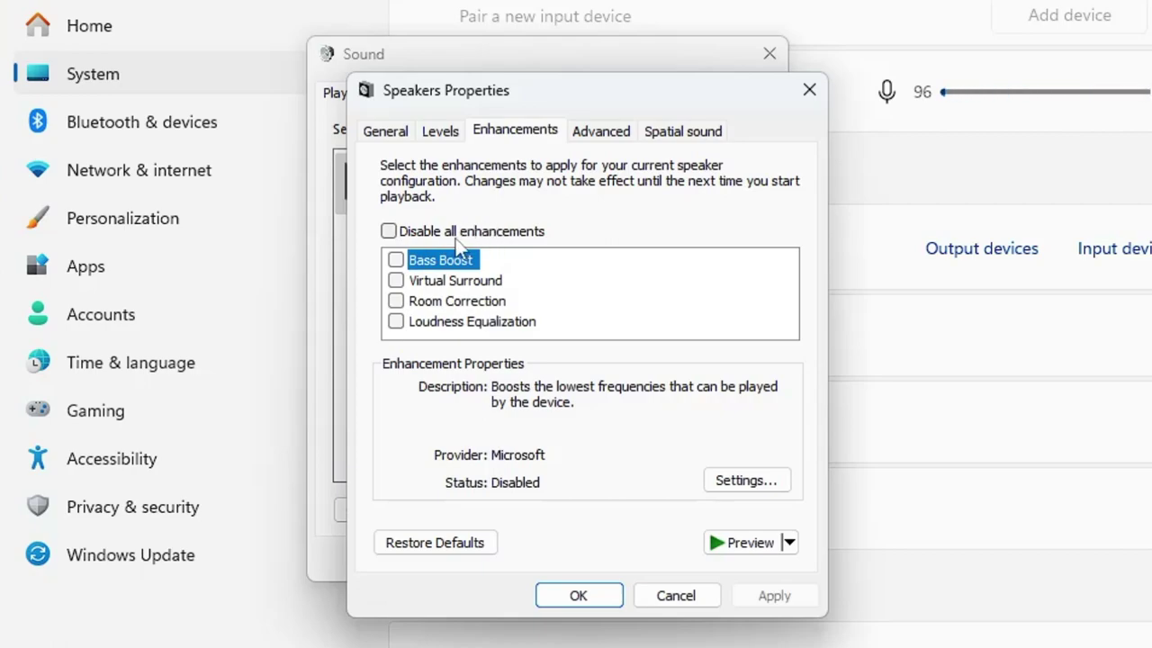
pyautogui.click(388, 232)
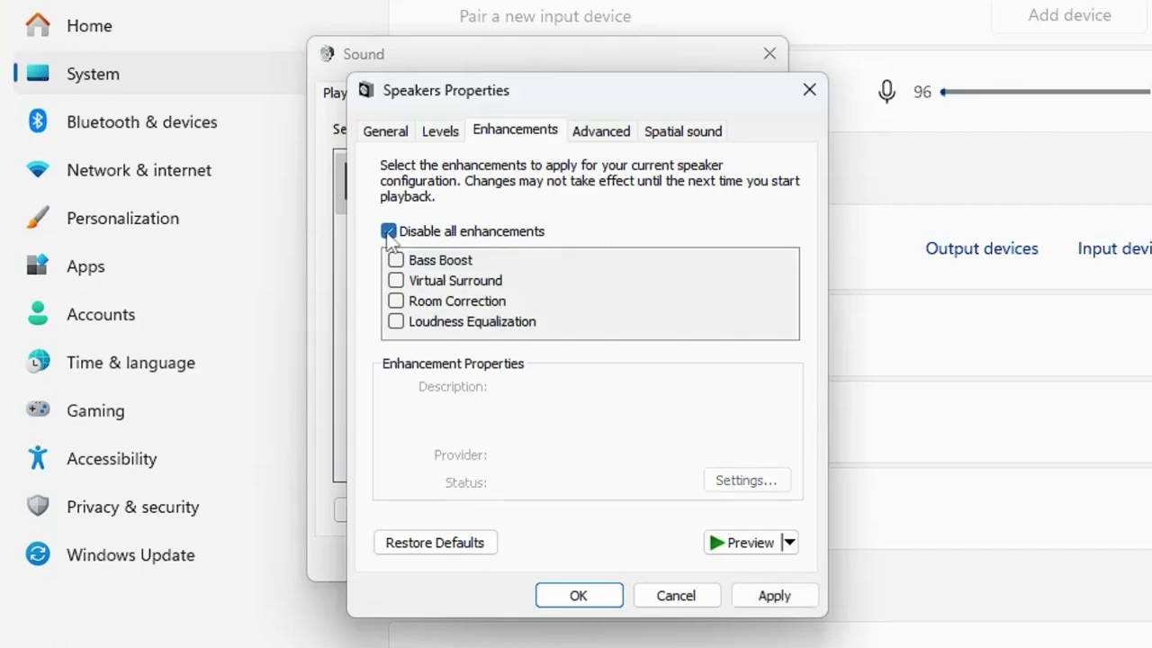
pyautogui.click(774, 597)
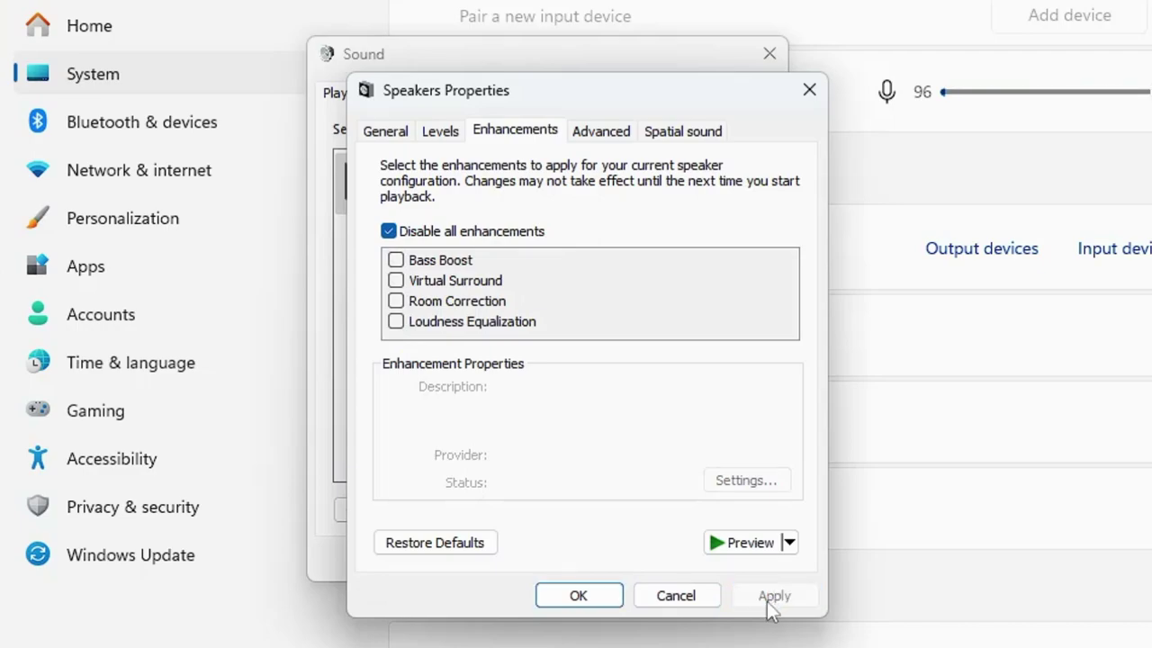
# - Set the Speakers' default format to 24 bit, 48000 Hz (Studio Quality)
pyautogui.click(609, 142)
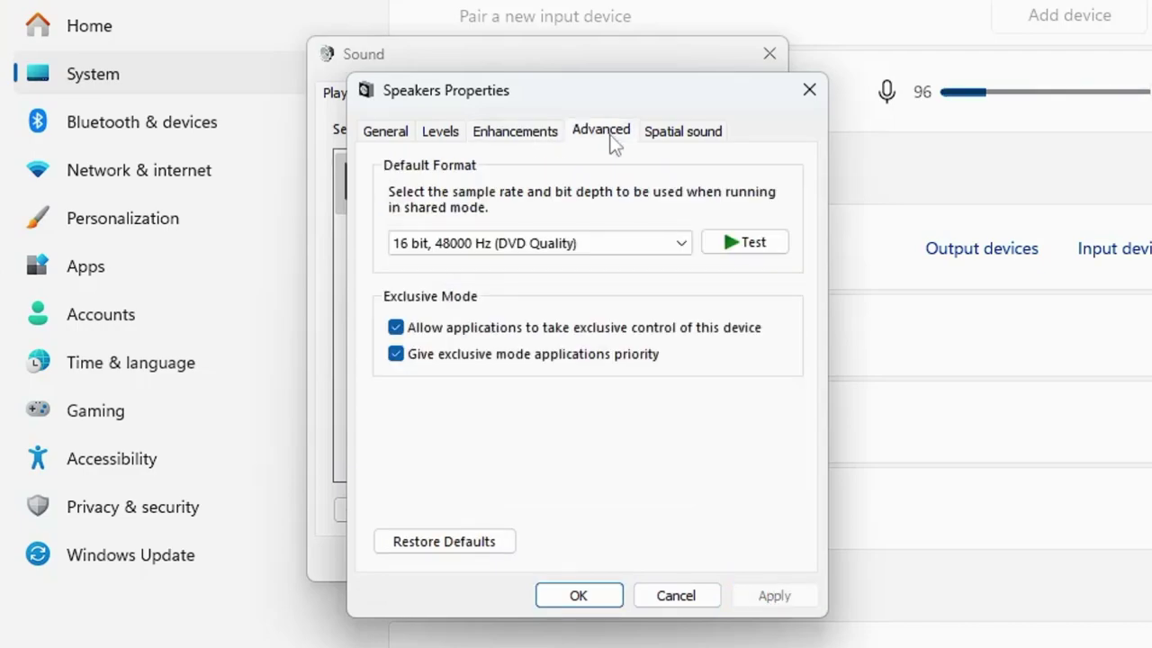
pyautogui.click(553, 248)
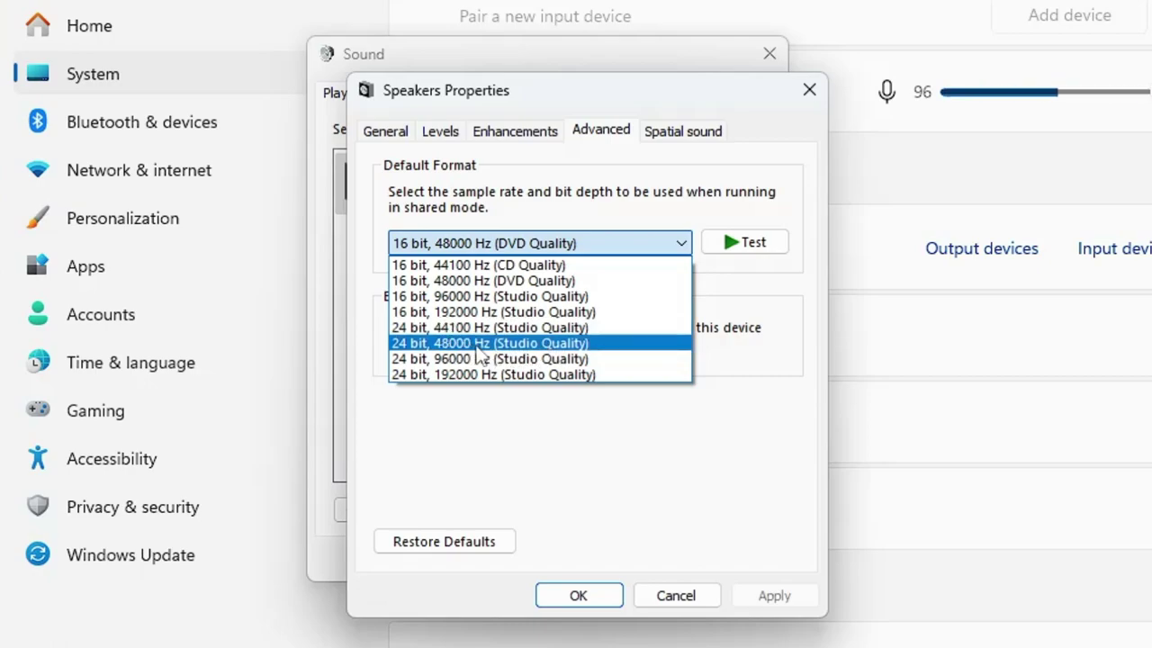
pyautogui.click(477, 346)
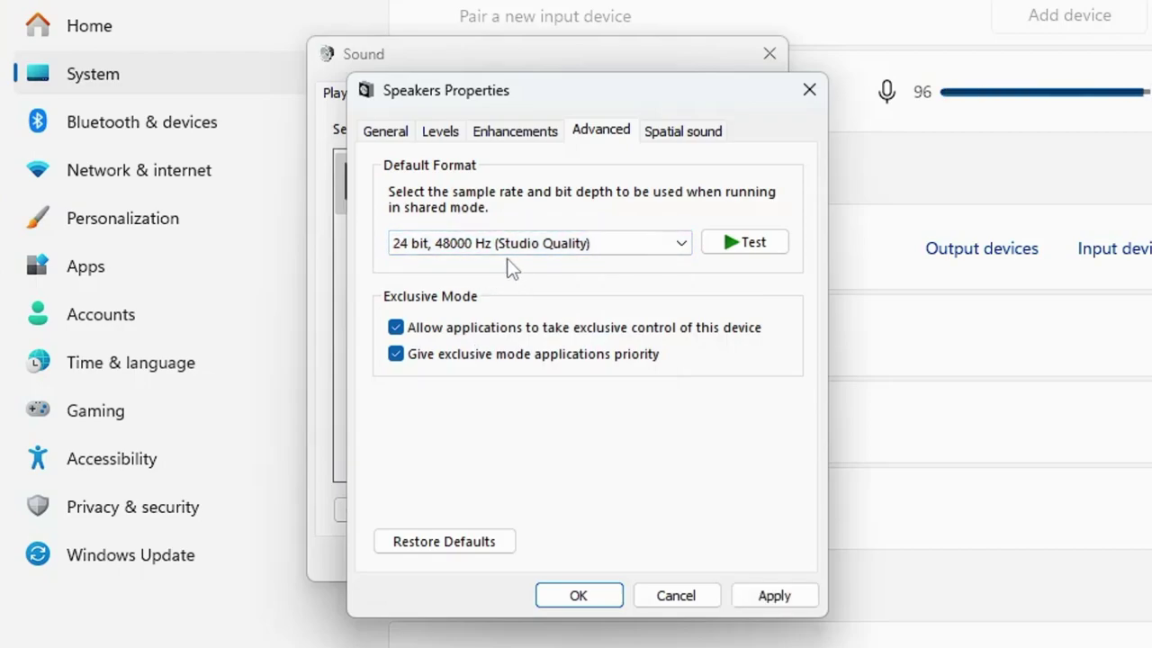
pyautogui.click(534, 245)
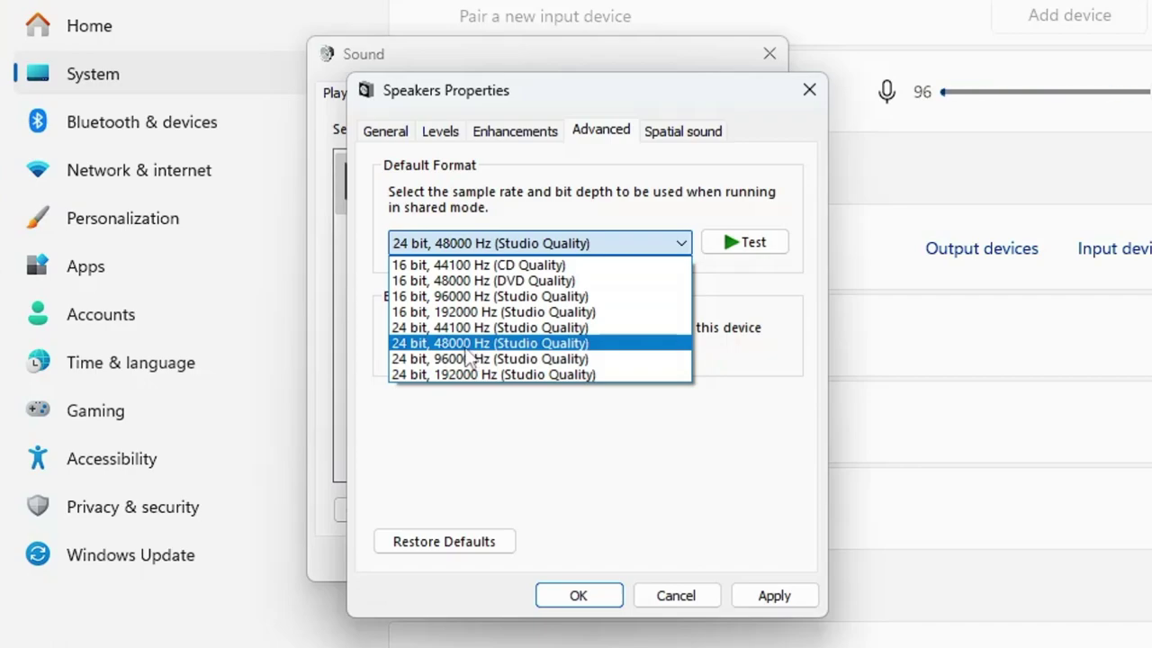
pyautogui.click(466, 349)
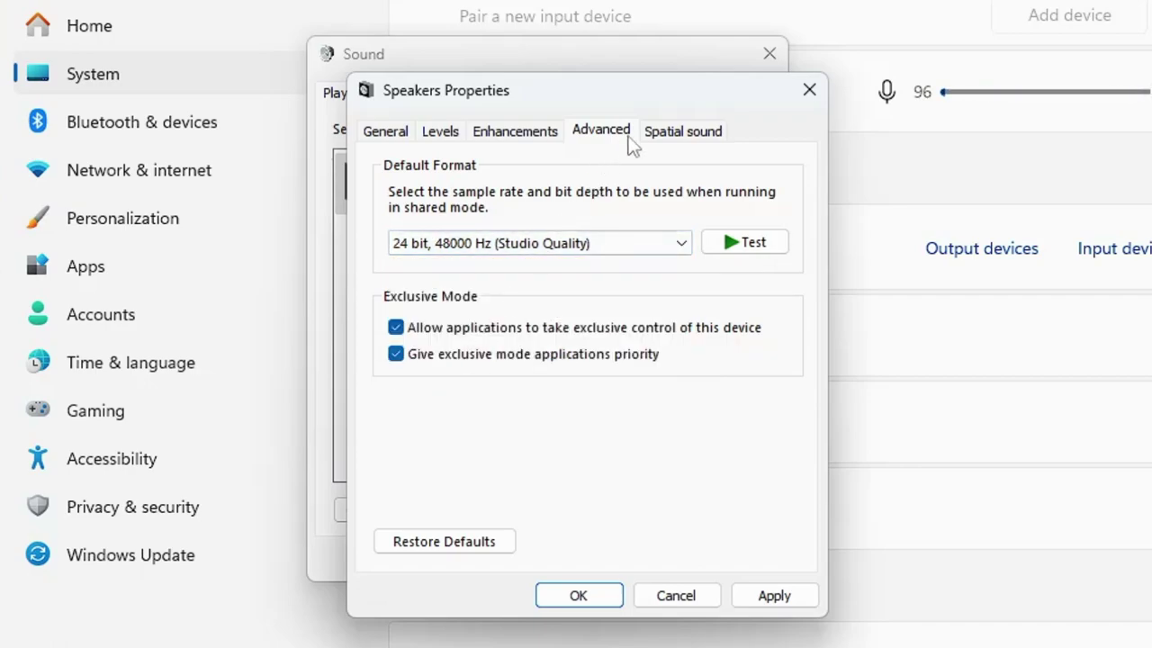
# - Set the Speakers' spatial sound format to Off, apply the changes, and close both the properties and Sound dialogs
pyautogui.click(682, 135)
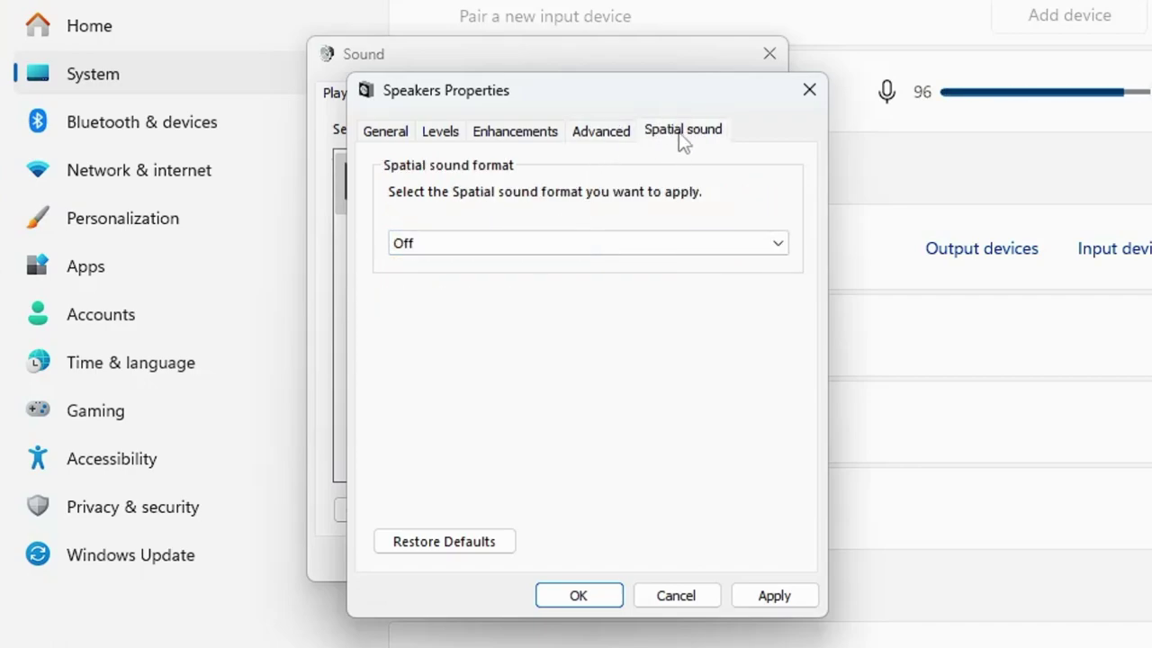
pyautogui.click(457, 249)
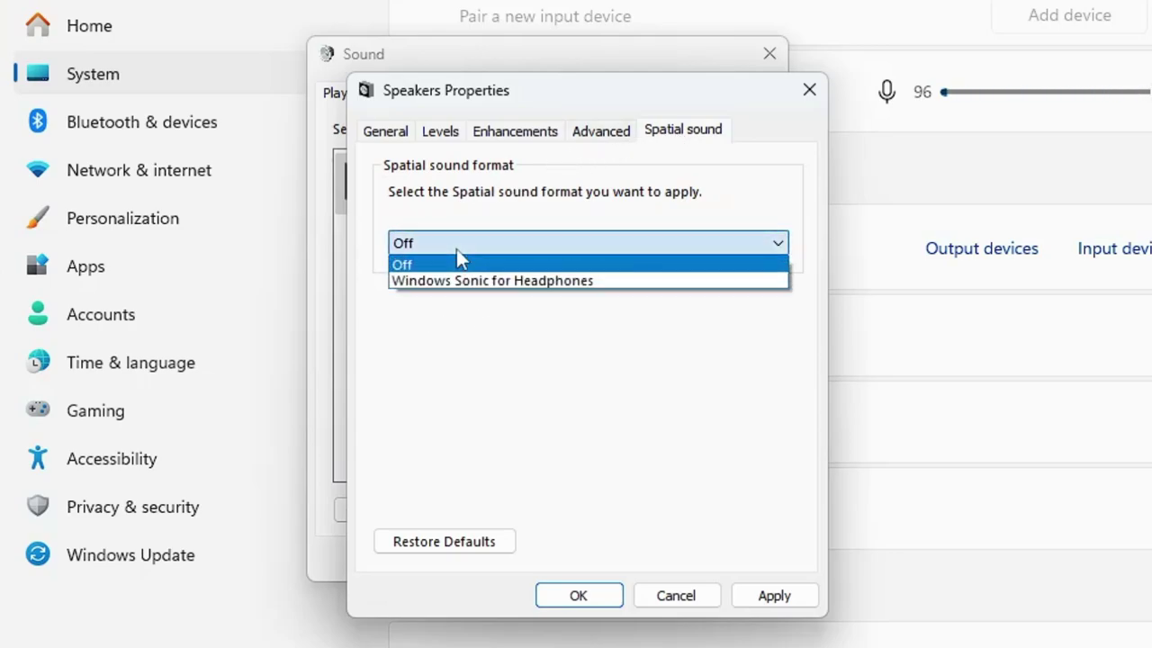
pyautogui.click(408, 267)
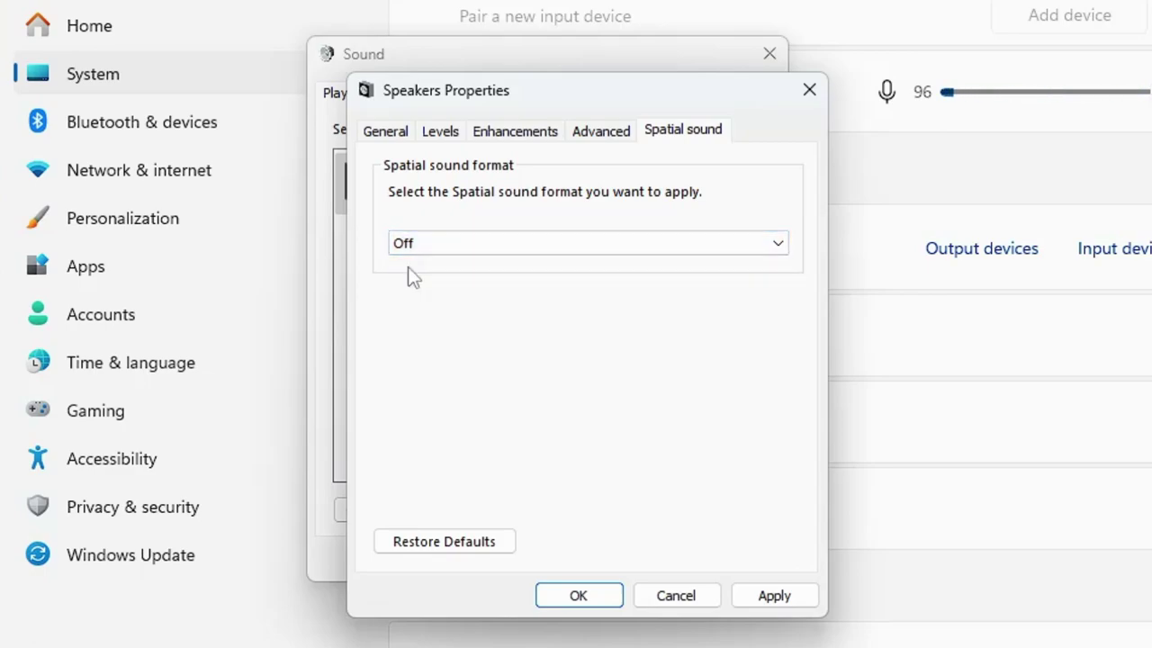
pyautogui.click(772, 597)
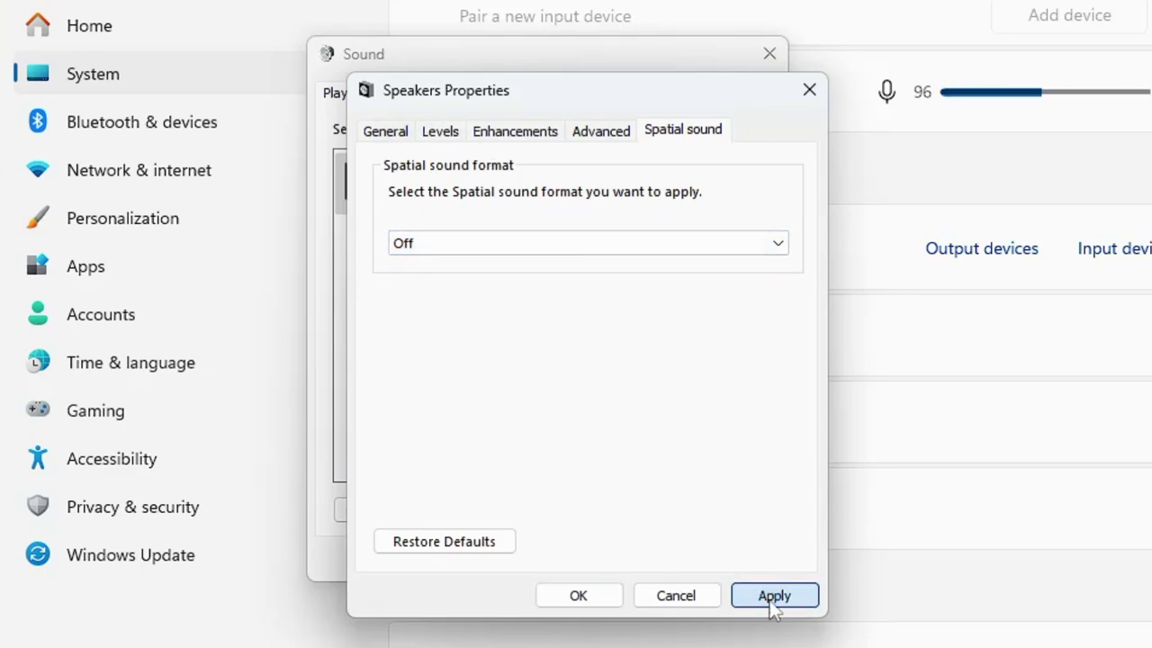
pyautogui.click(581, 597)
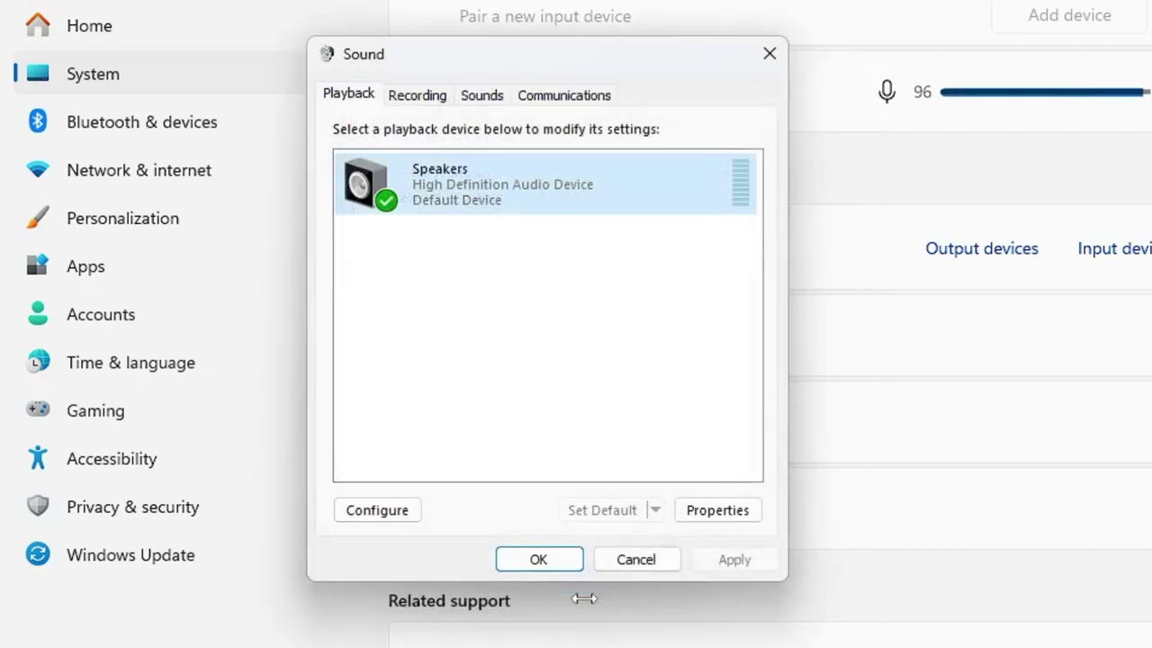
pyautogui.click(546, 566)
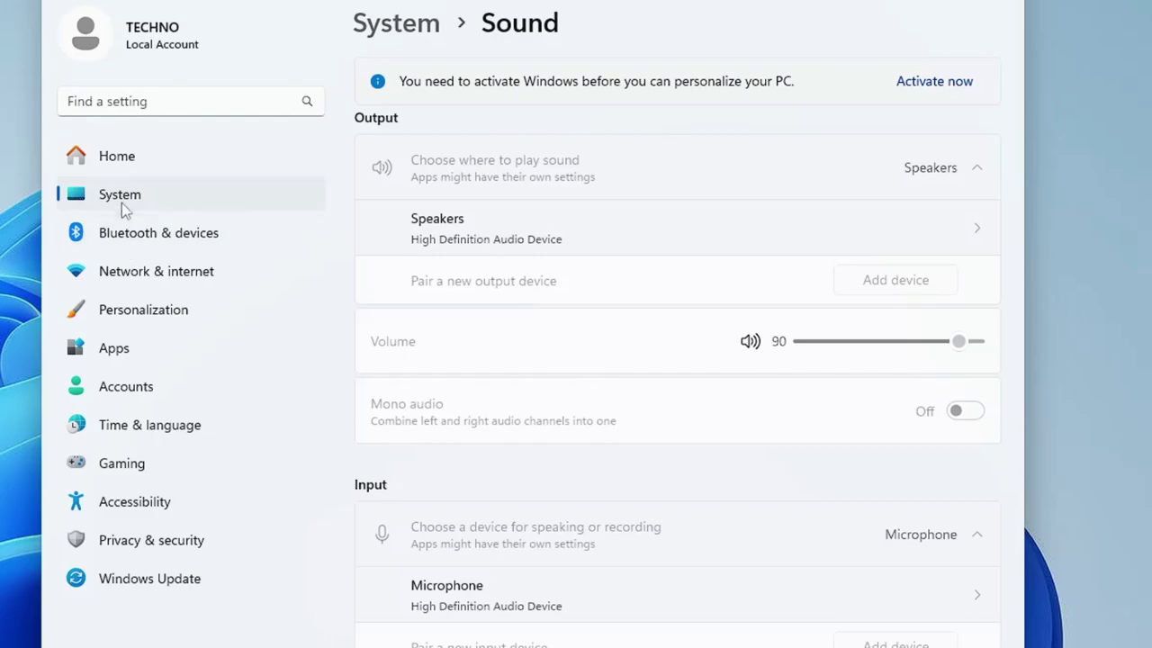
# - Open the Speakers' properties from All sound devices in the system sound settings and set the output format to 24 bit, 48000 Hz (Studio Quality)
pyautogui.click(124, 197)
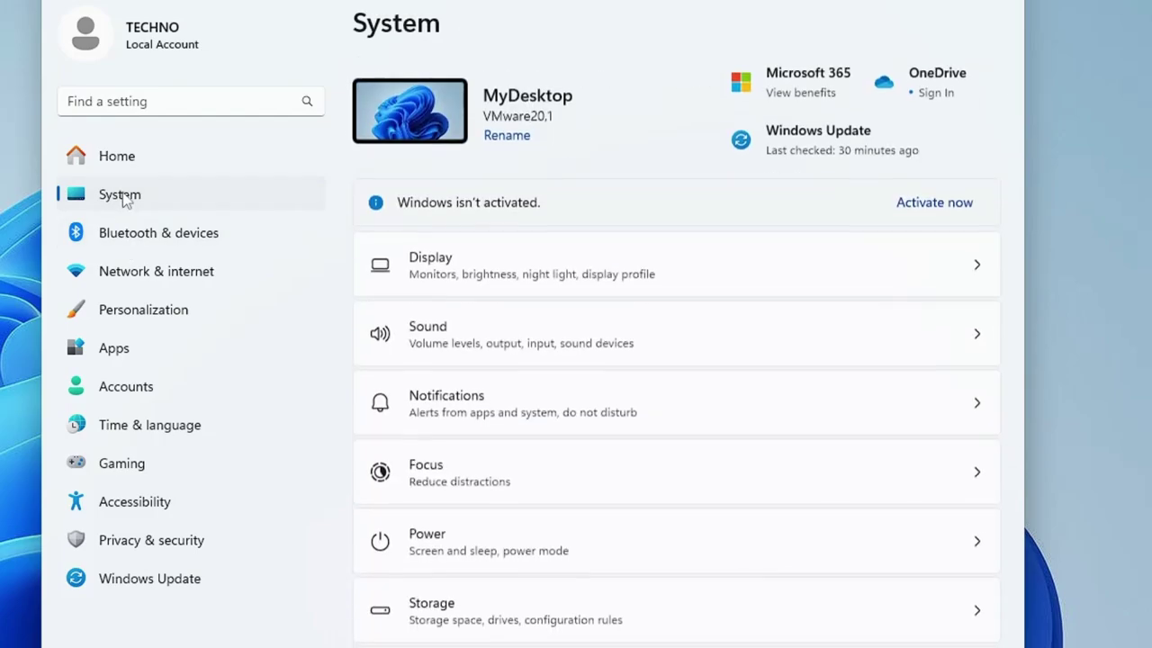
pyautogui.click(454, 347)
pyautogui.scroll(-5, 414, 289)
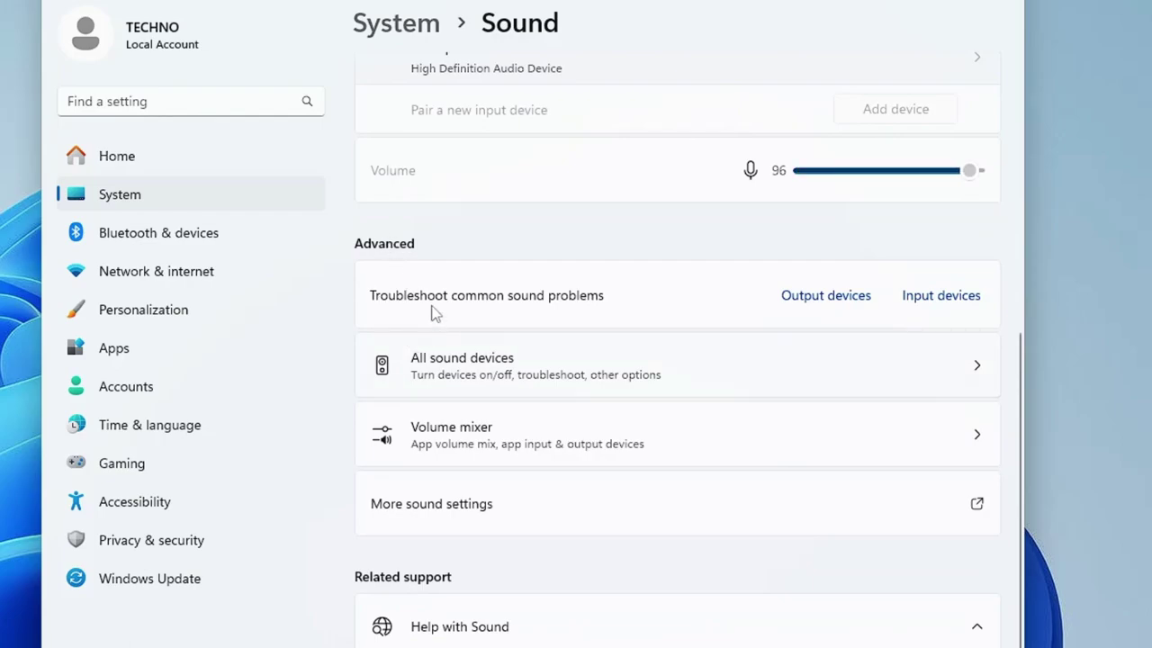
pyautogui.click(477, 377)
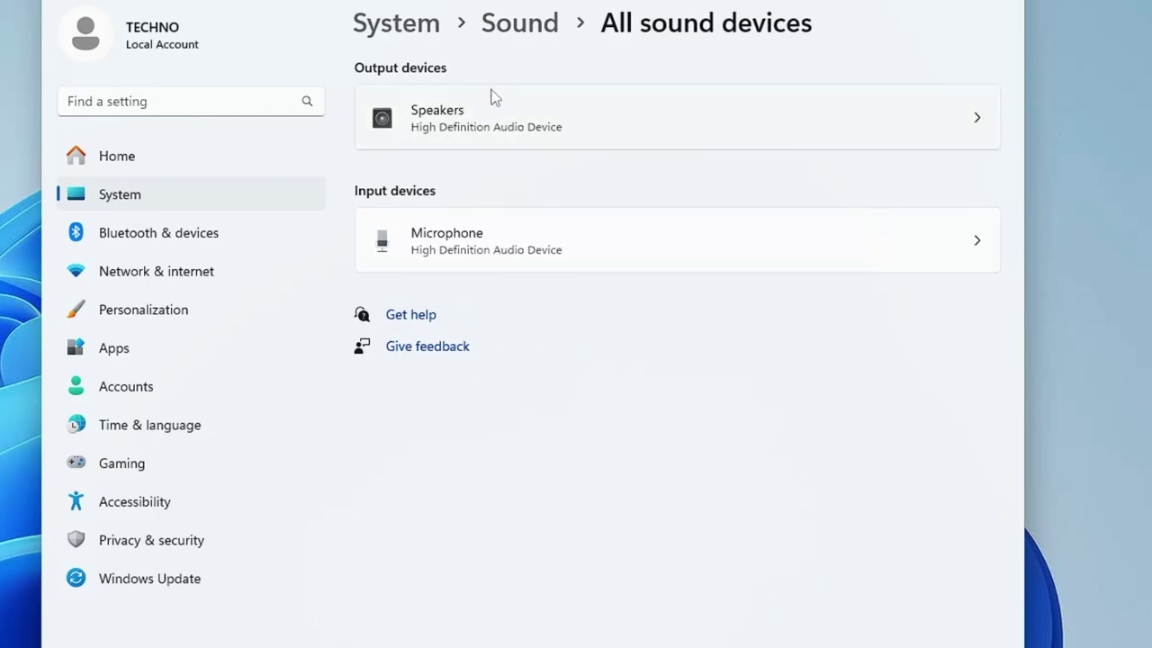
pyautogui.click(596, 114)
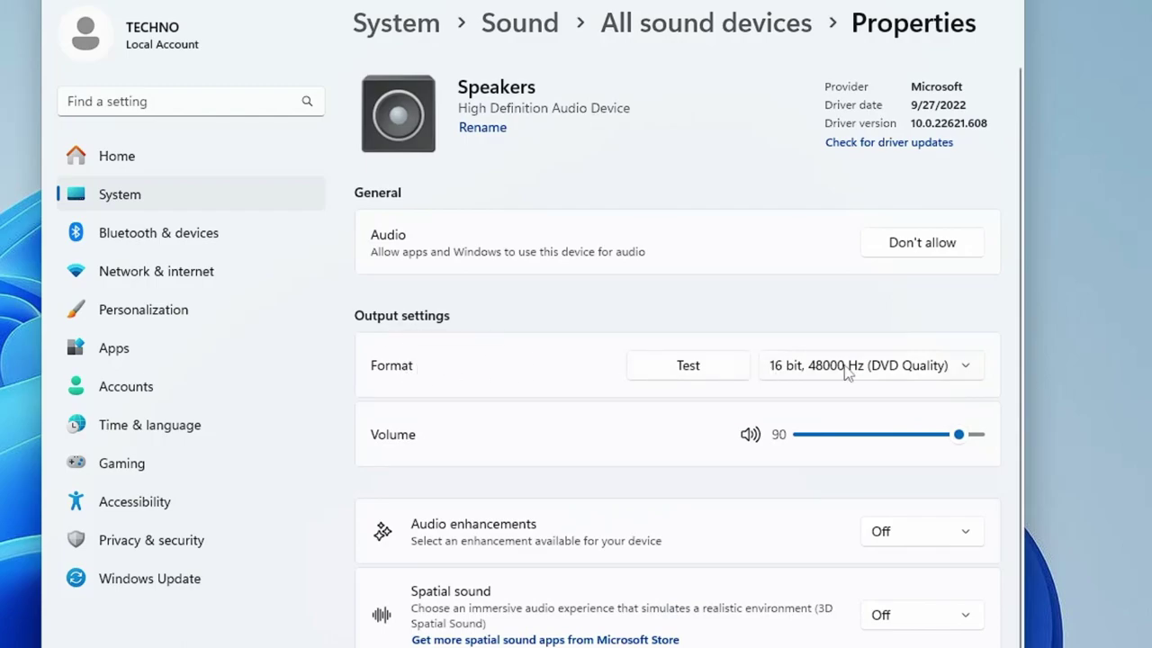
pyautogui.click(810, 379)
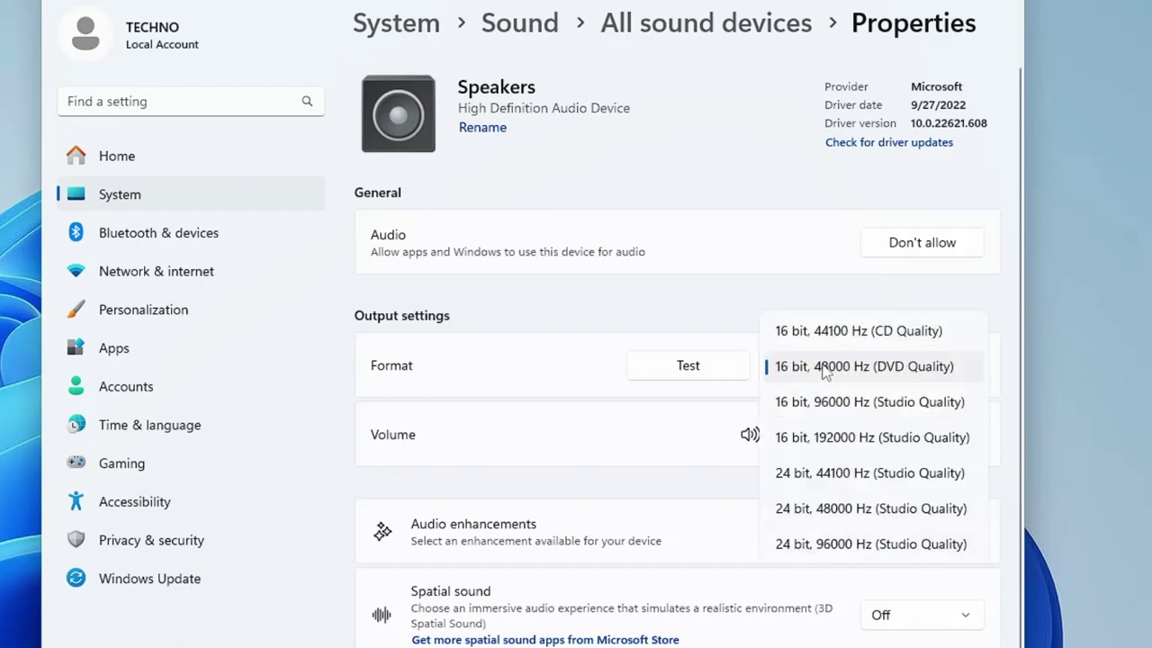
pyautogui.click(844, 516)
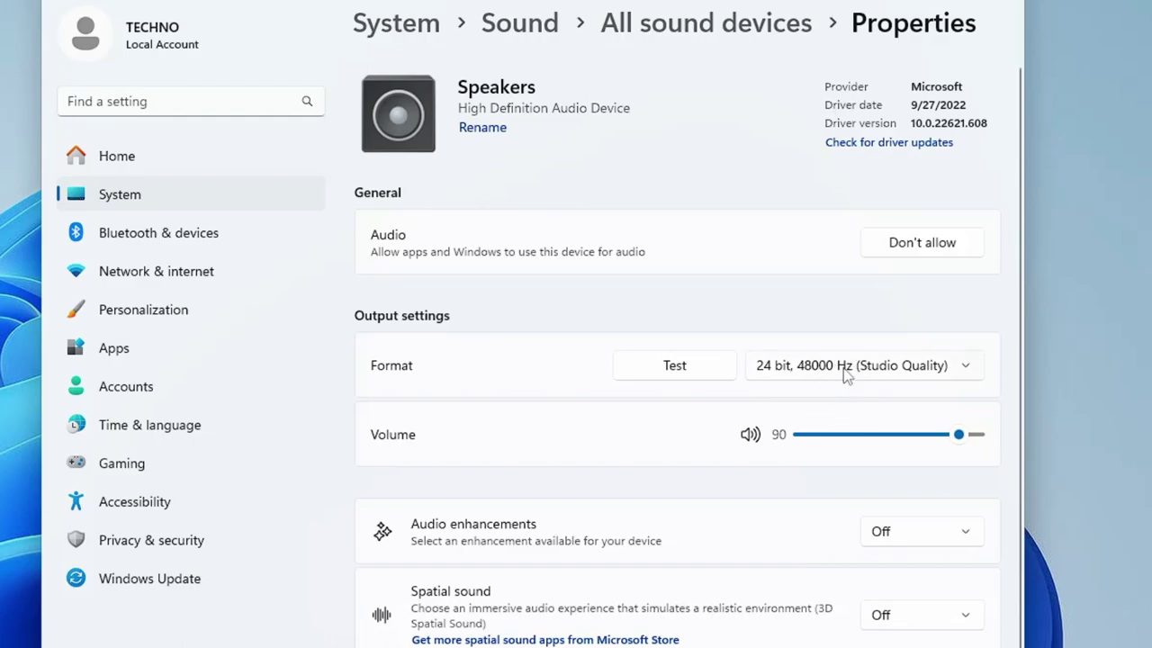
pyautogui.scroll(-1, 846, 377)
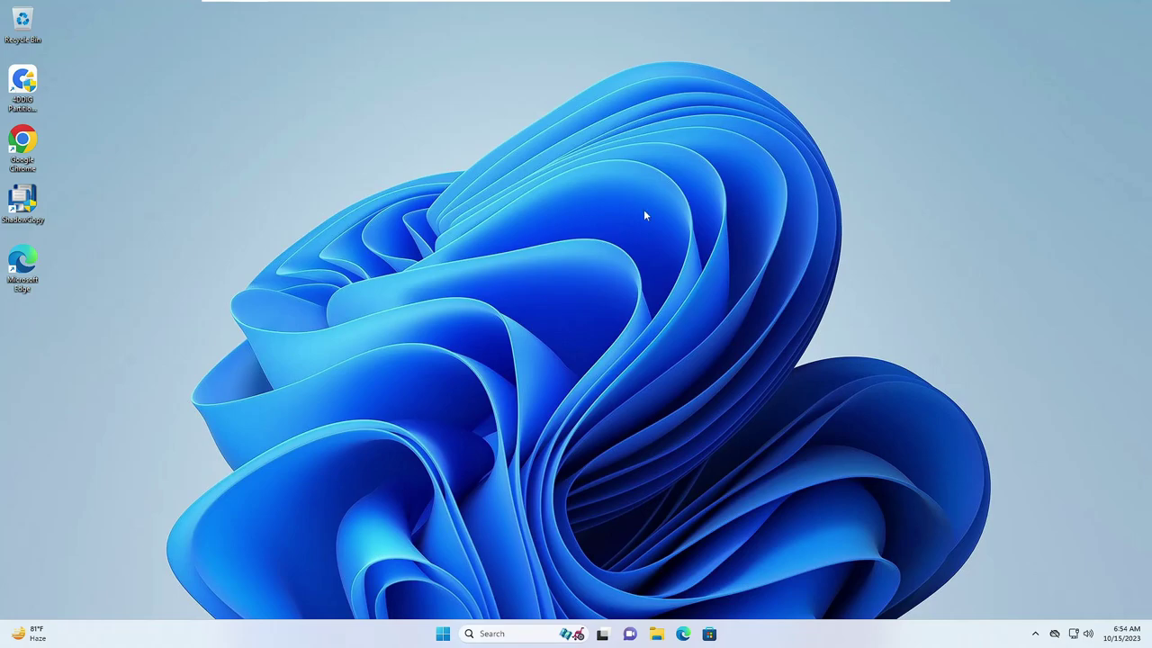
# - Search Windows for "store" and open the Microsoft Store
pyautogui.click(517, 634)
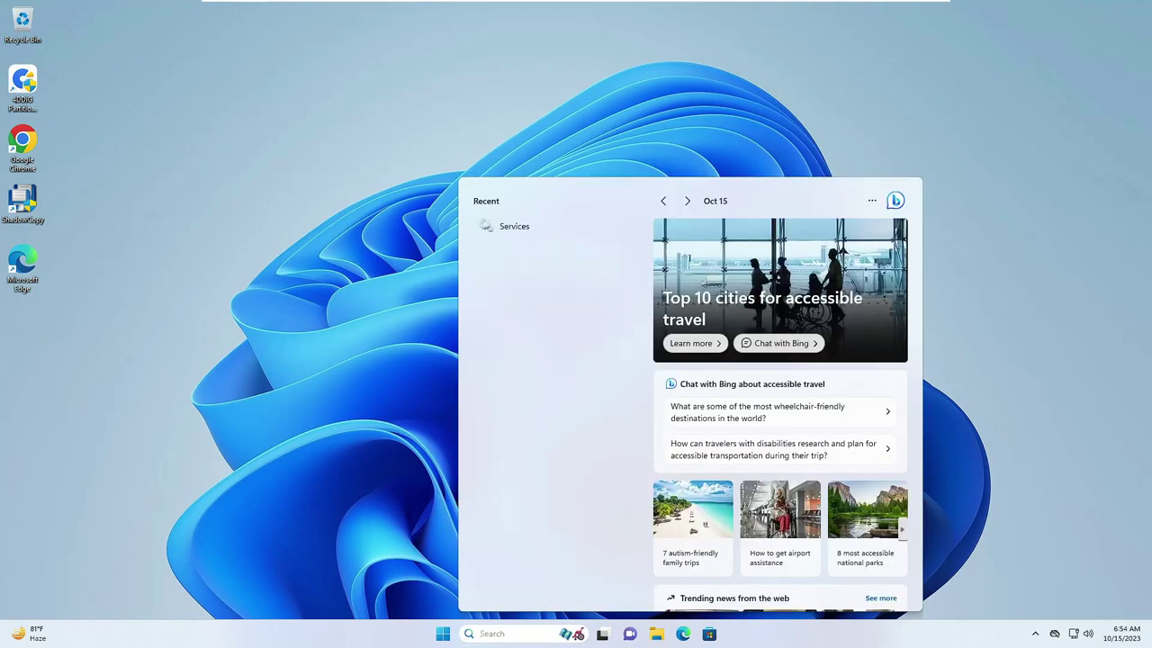
pyautogui.write('store')
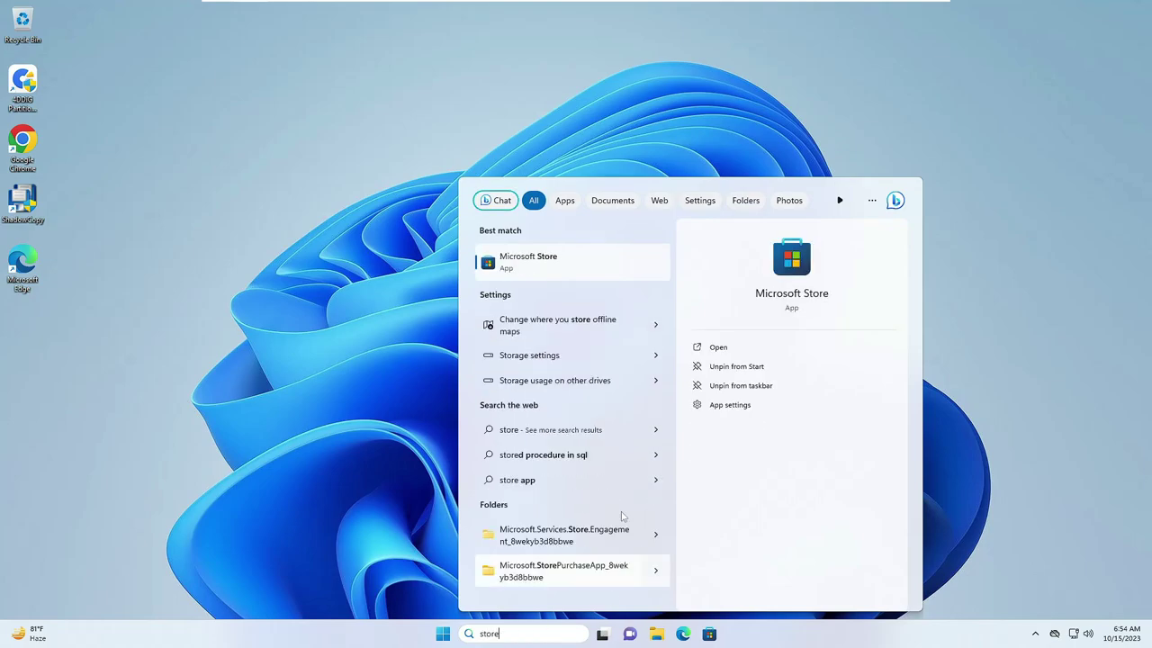
pyautogui.click(558, 263)
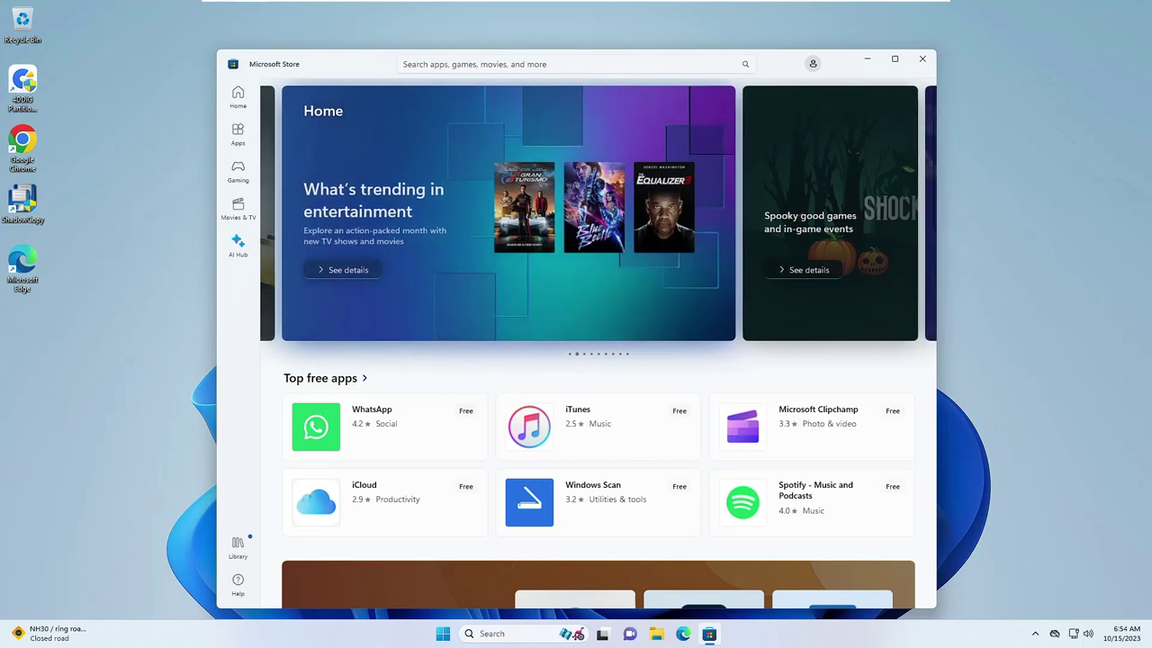
# - Search the Microsoft Store for "fx sound" and install the free FxSound app
pyautogui.click(486, 64)
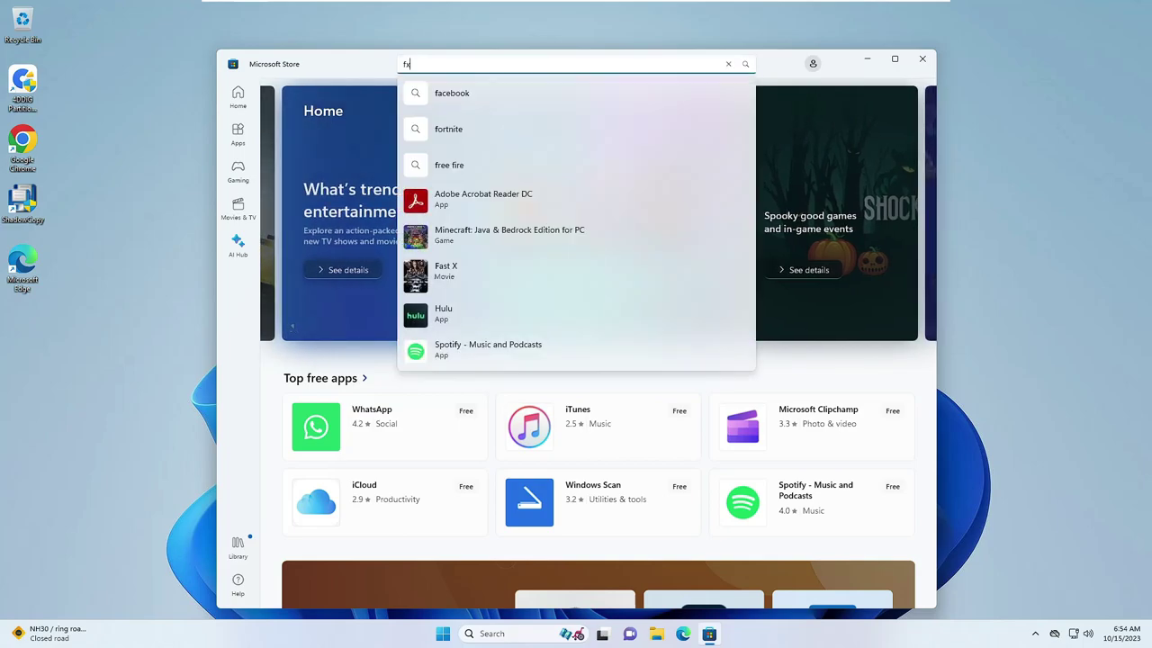
pyautogui.write('fx sound')
pyautogui.press('Return')
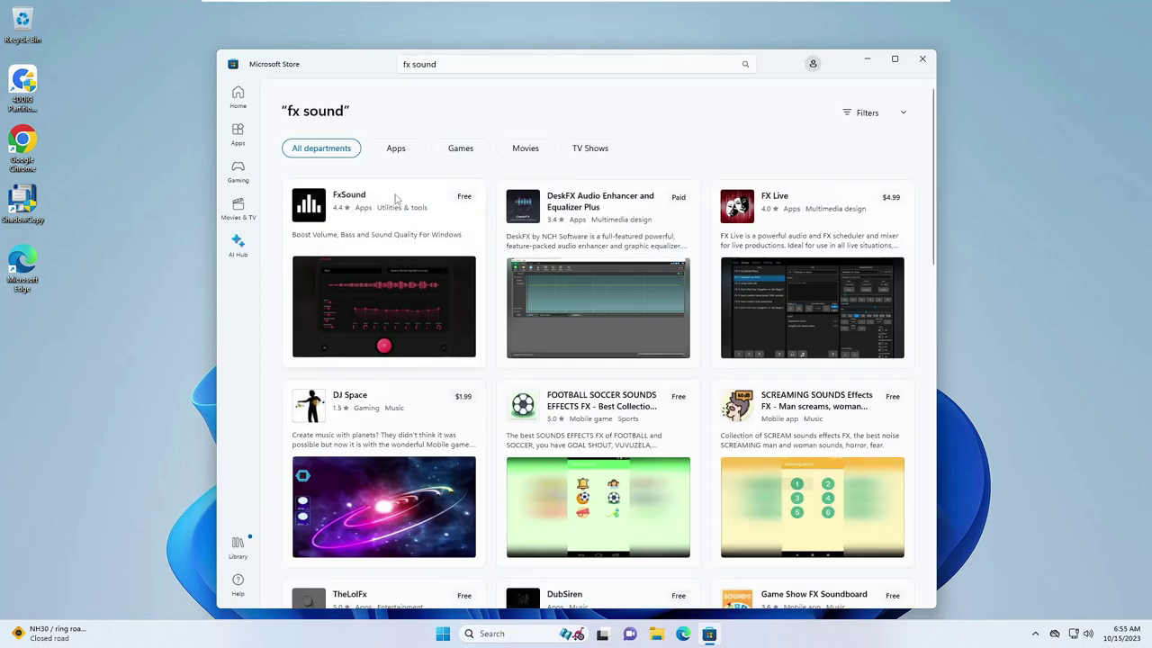
pyautogui.moveTo(379, 228)
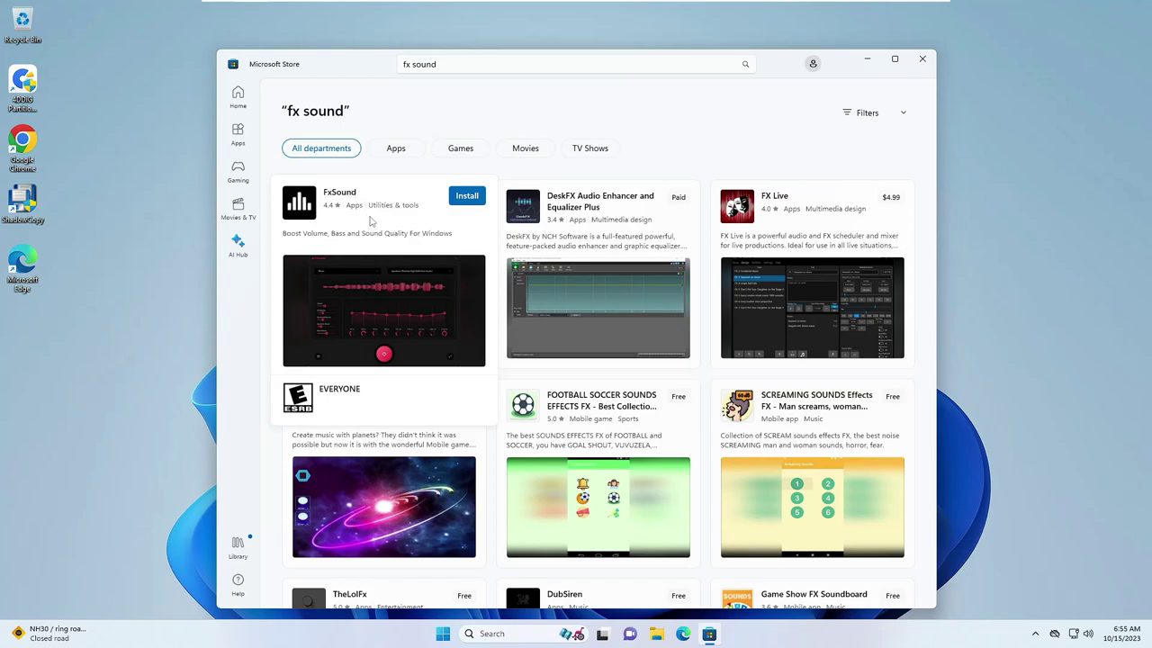
pyautogui.click(466, 198)
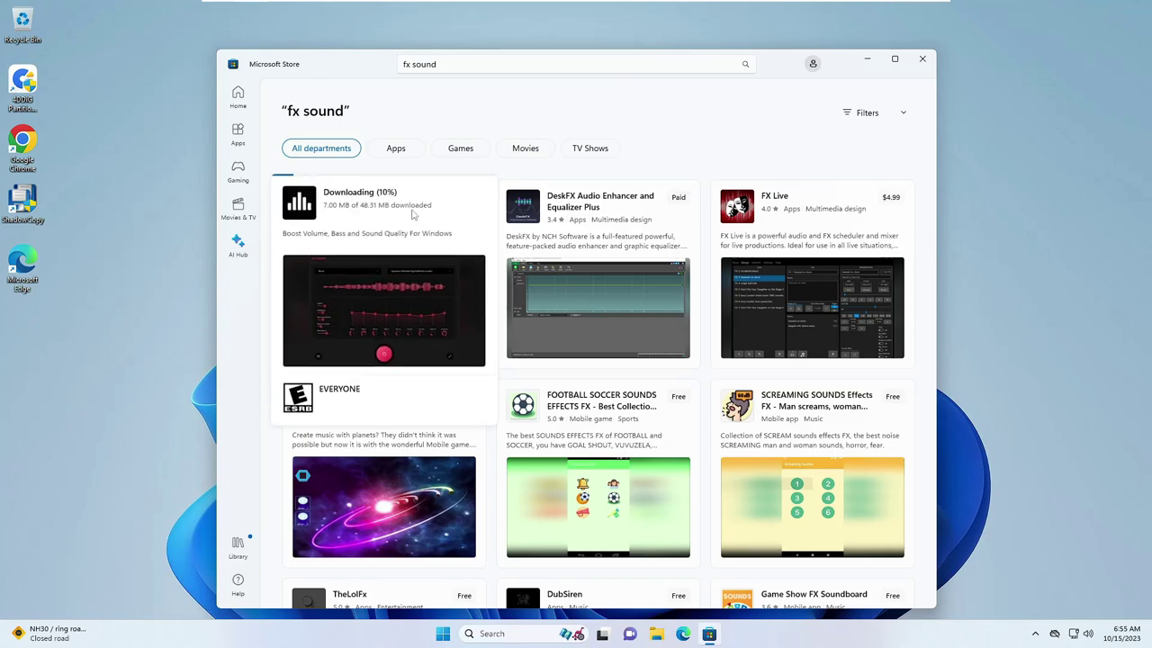
pyautogui.click(517, 420)
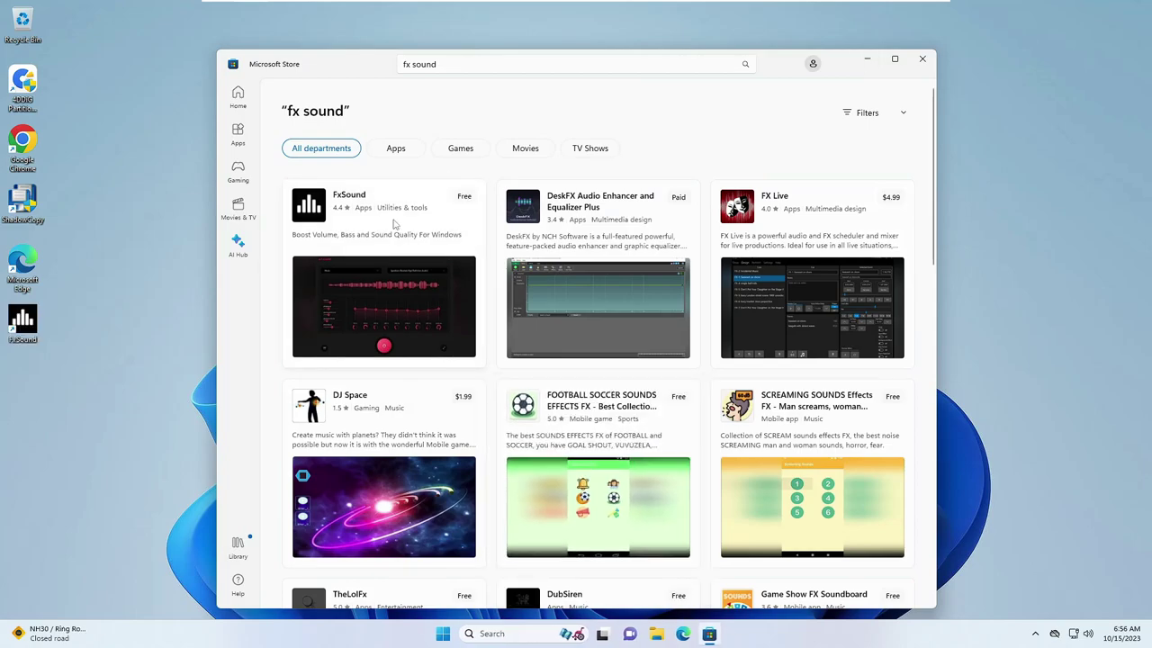
# - Minimize the Store, switch to FxSound, choose Speakers (High Definition Audio Device) as its output, and look through its presets
pyautogui.click(870, 60)
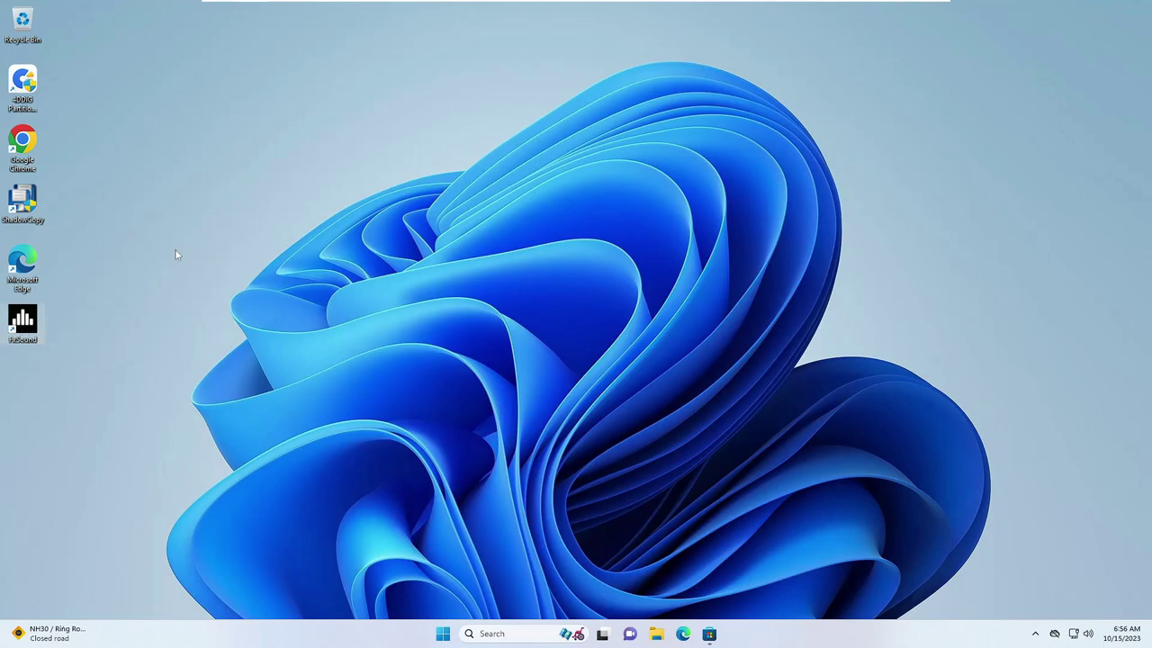
pyautogui.click(1037, 635)
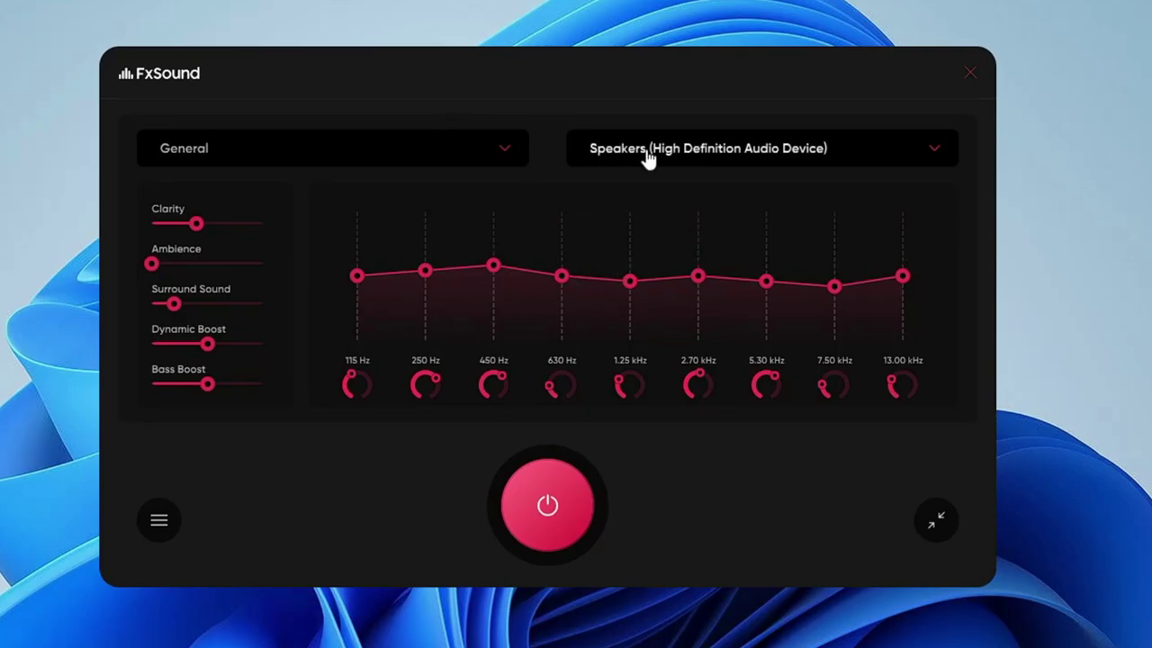
pyautogui.click(907, 153)
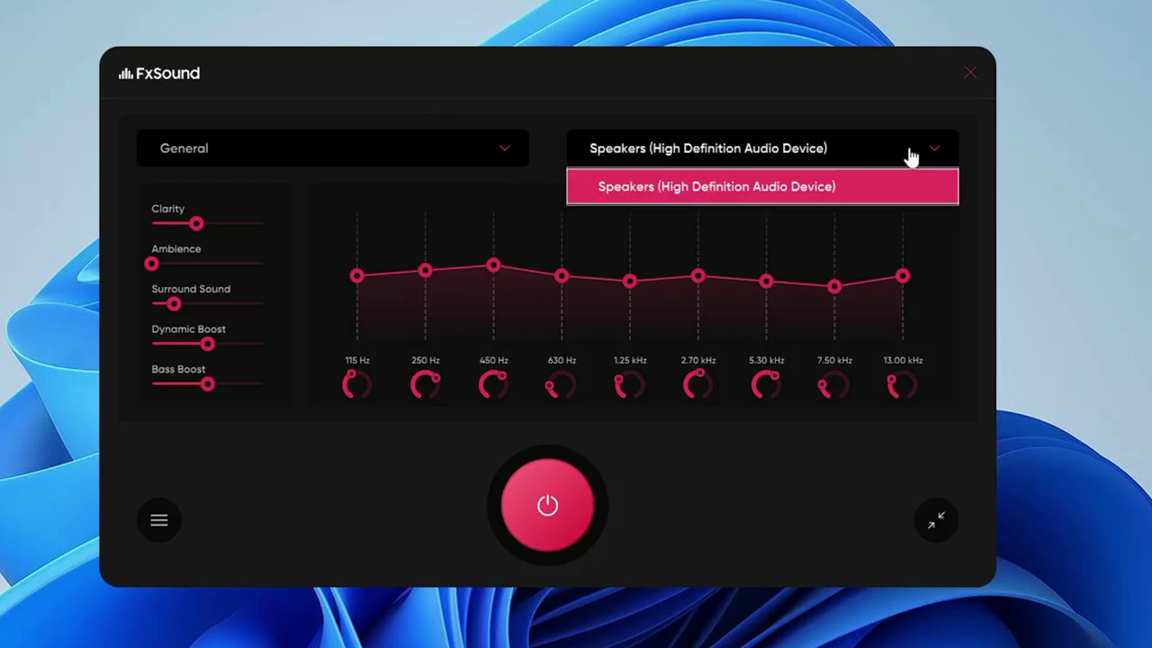
pyautogui.click(824, 189)
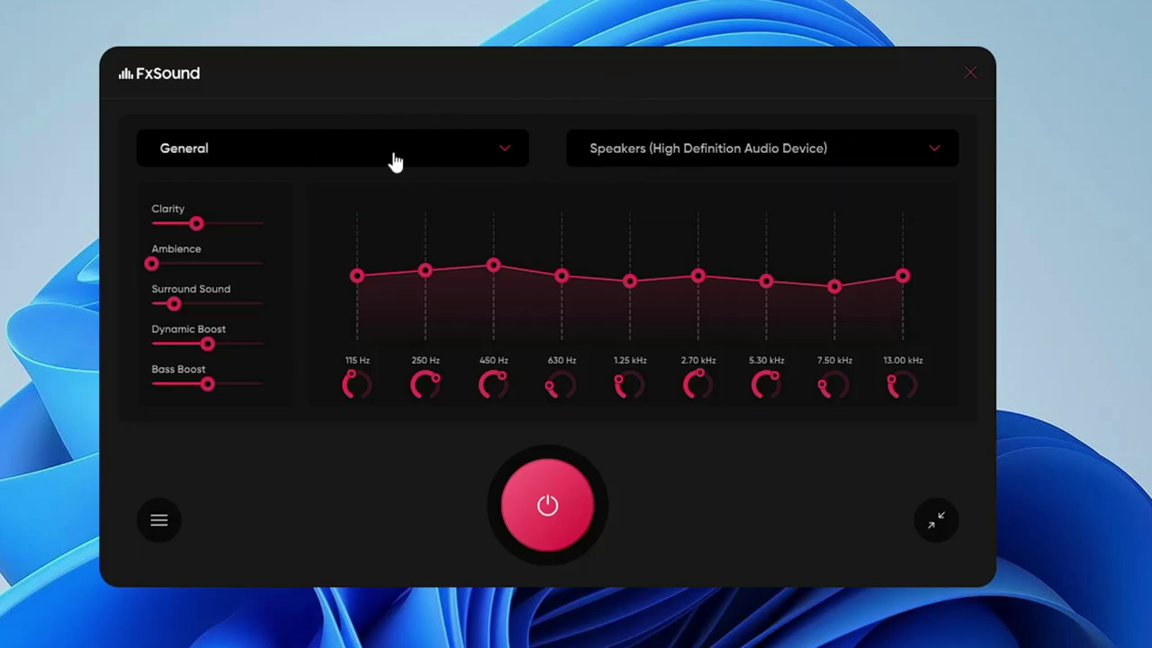
pyautogui.click(282, 159)
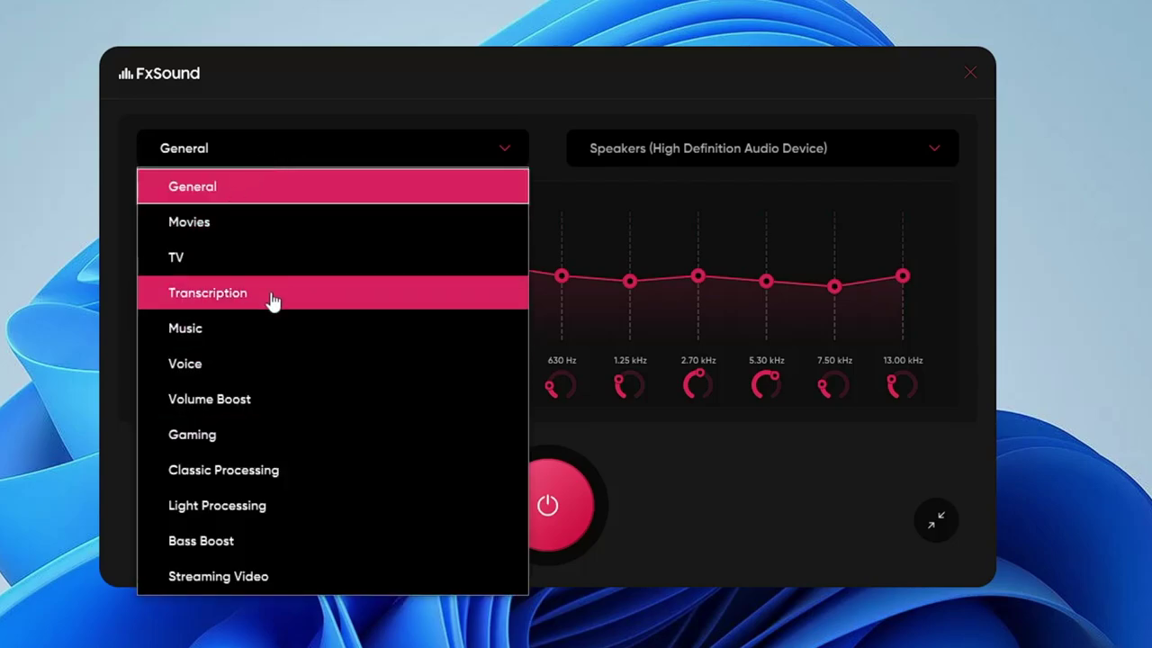
pyautogui.click(551, 509)
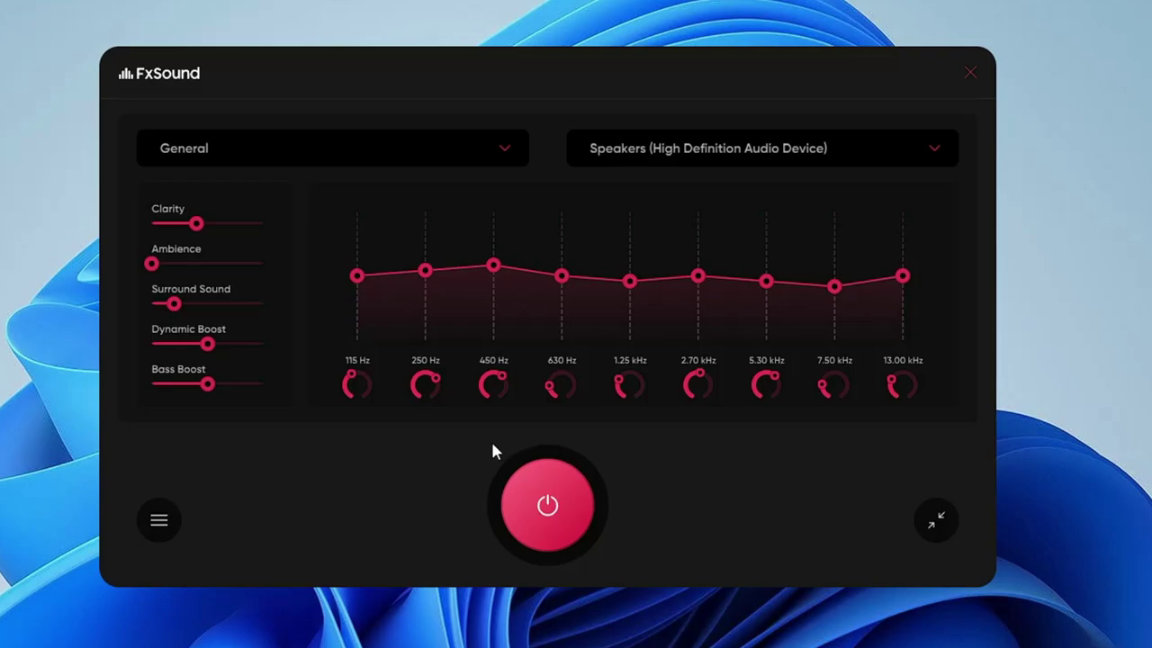
# - Turn FxSound's audio processing off and back on to compare the sound, moving its window slightly in between
pyautogui.click(549, 508)
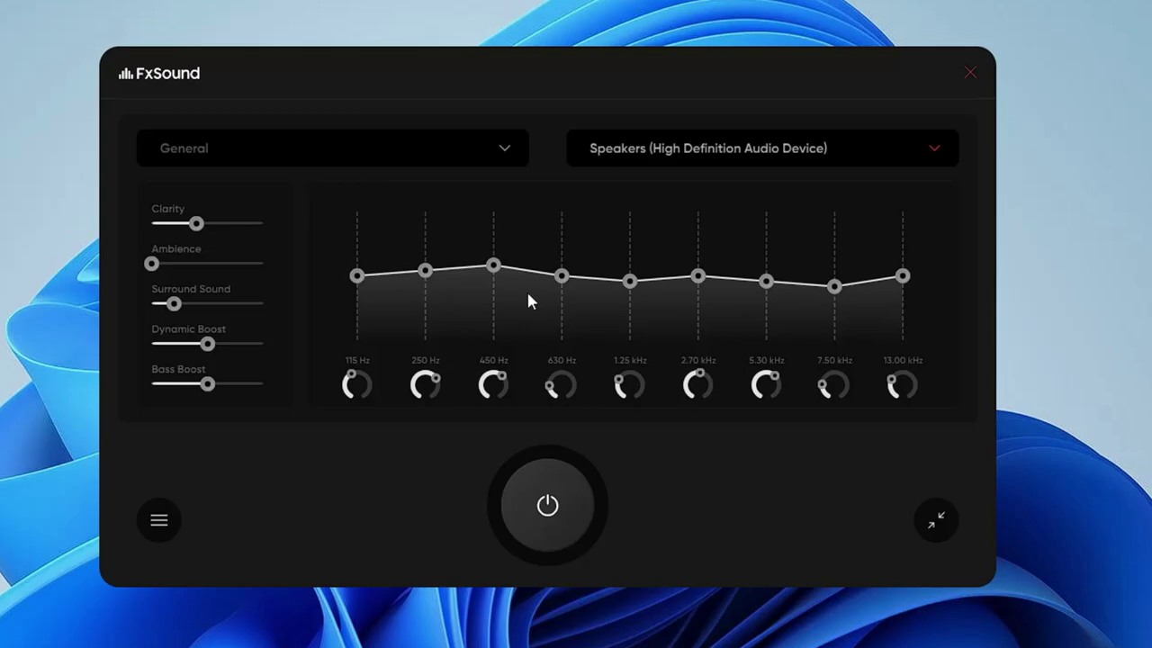
pyautogui.moveTo(552, 82); pyautogui.dragTo(605, 84)
pyautogui.click(594, 506)
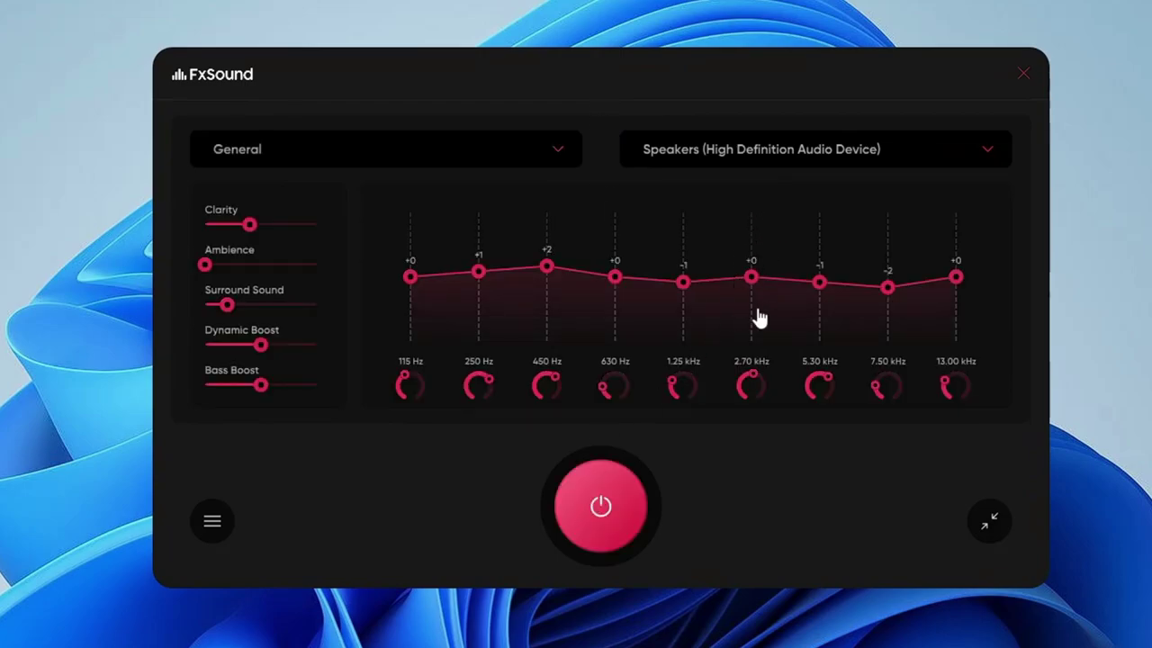
# - Raise the Clarity effect of the General preset to 7
pyautogui.moveTo(759, 315)
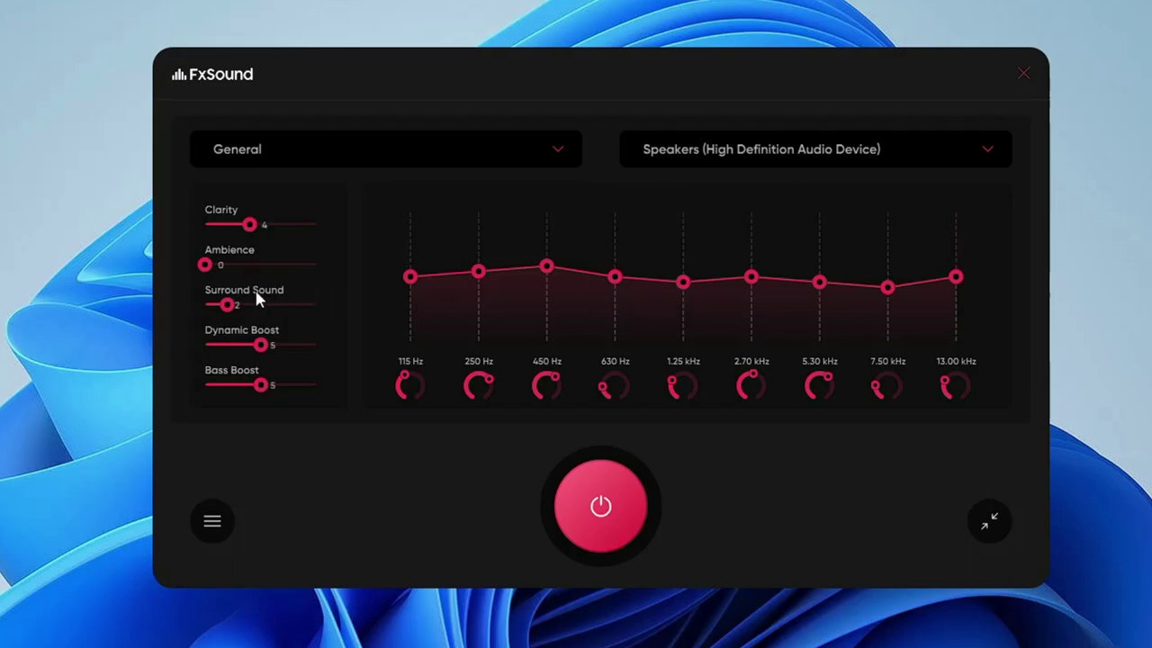
pyautogui.moveTo(252, 225); pyautogui.dragTo(281, 234)
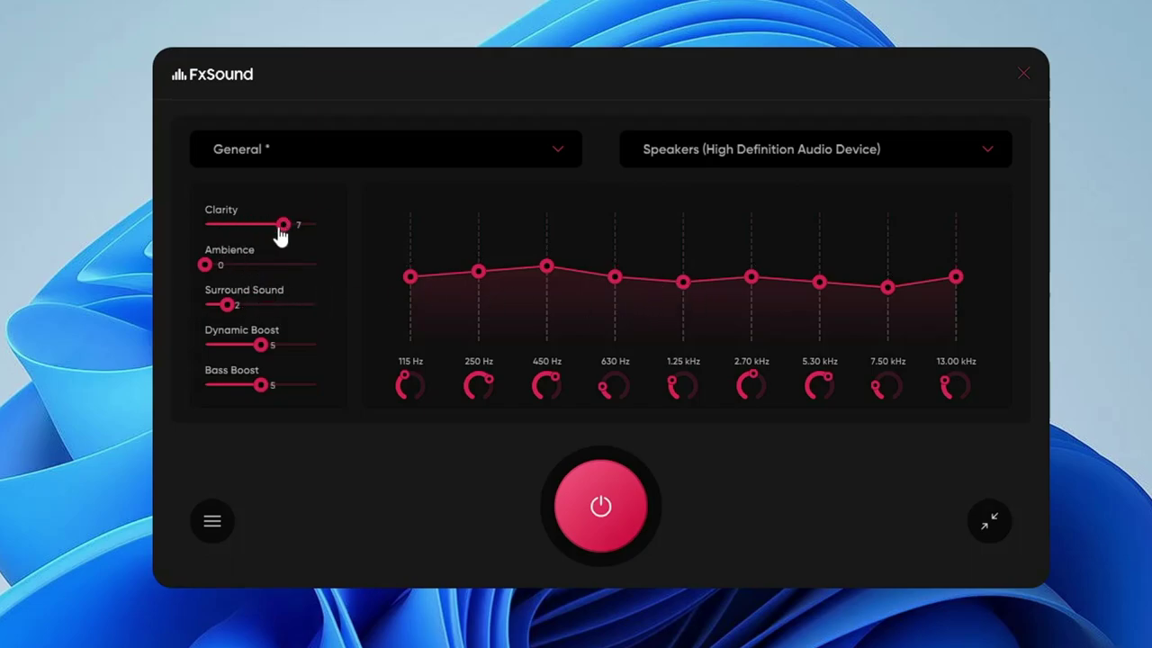